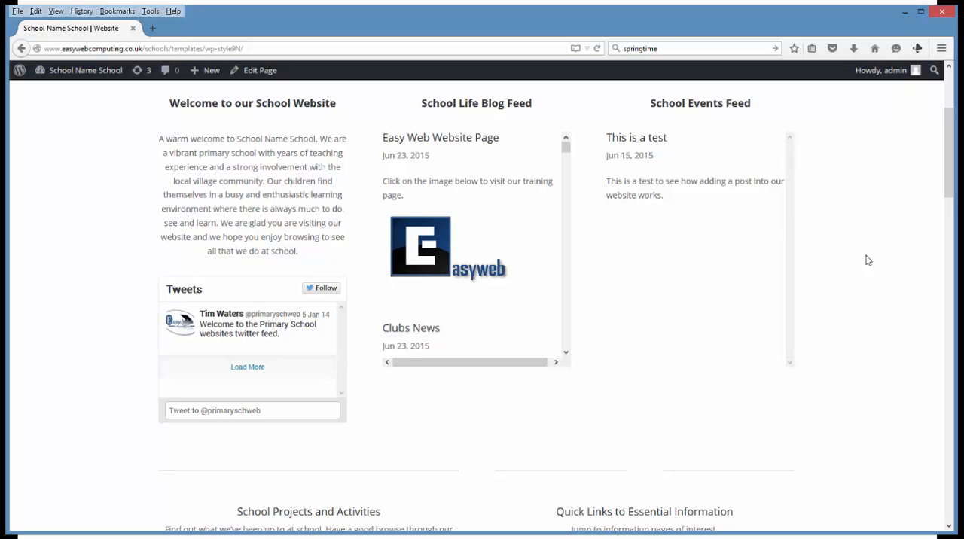
Look over the homepage's School Life Blog Feed and the School Projects and Activities section
scroll(867, 260, down, 3)
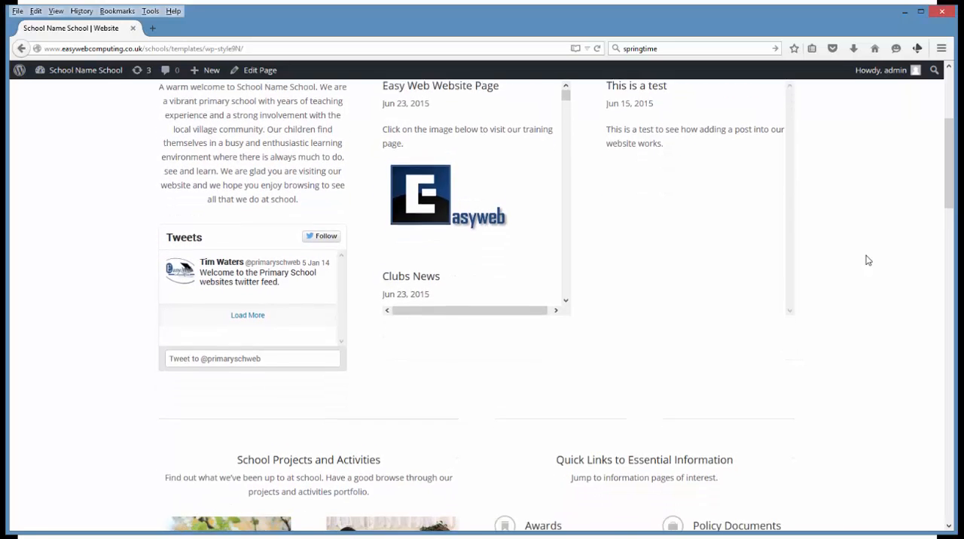
scroll(866, 260, up, 5)
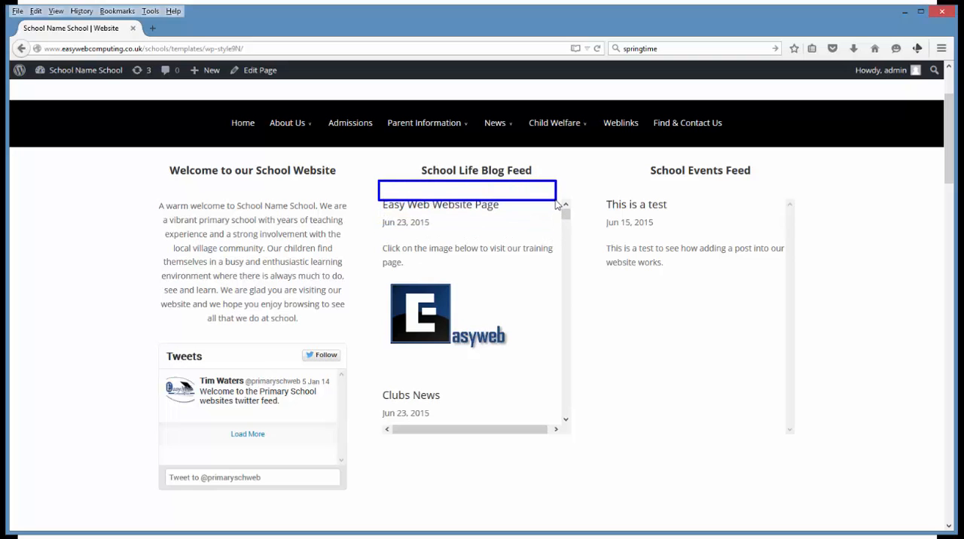
scroll(561, 208, down, 3)
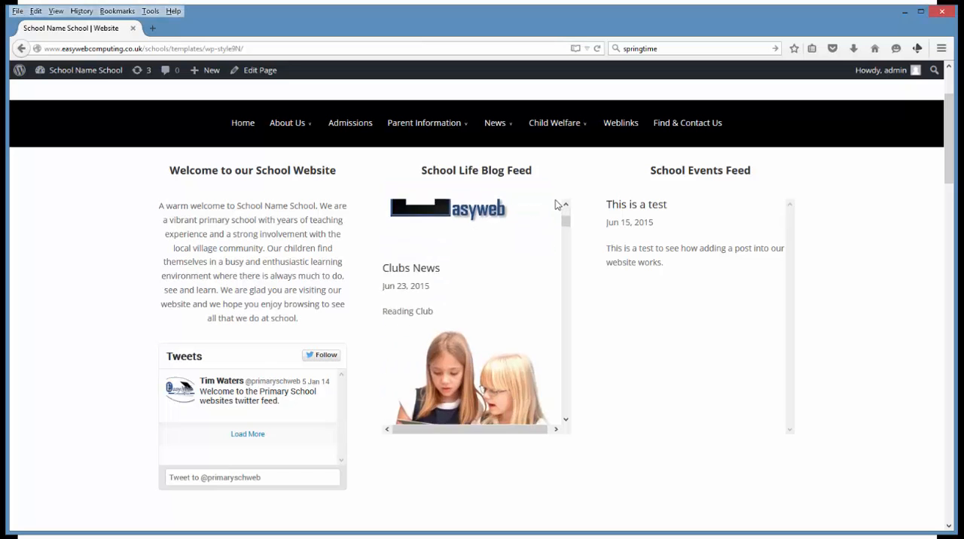
scroll(597, 305, down, 3)
scroll(597, 306, down, 2)
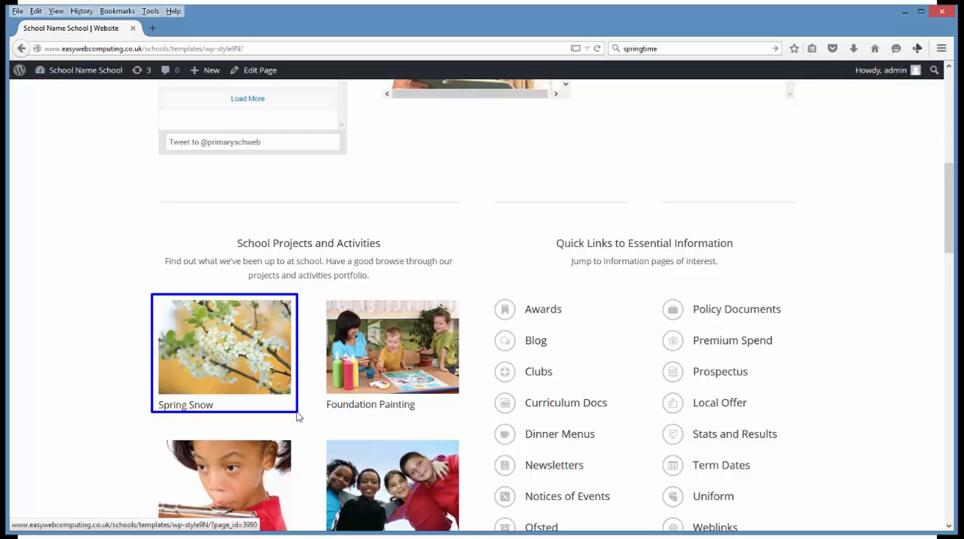
scroll(471, 334, up, 5)
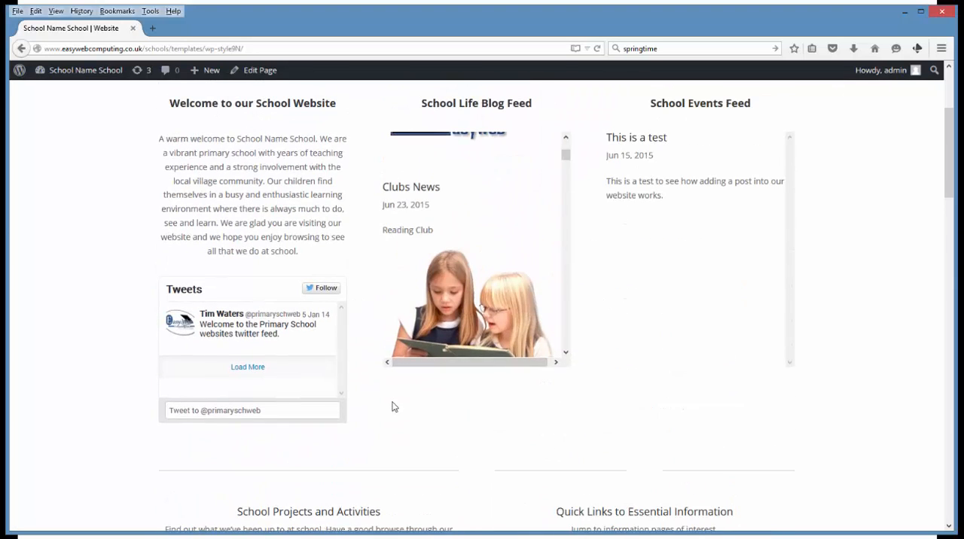
scroll(275, 371, up, 3)
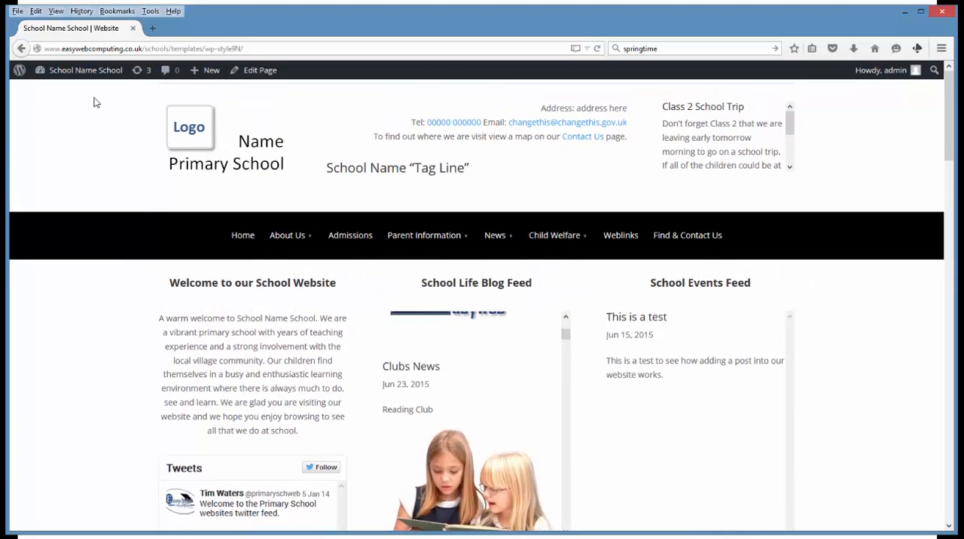
Go to the site's dashboard and bring up the list of all projects in a separate browser tab
mouse_move(88, 70)
click(63, 90)
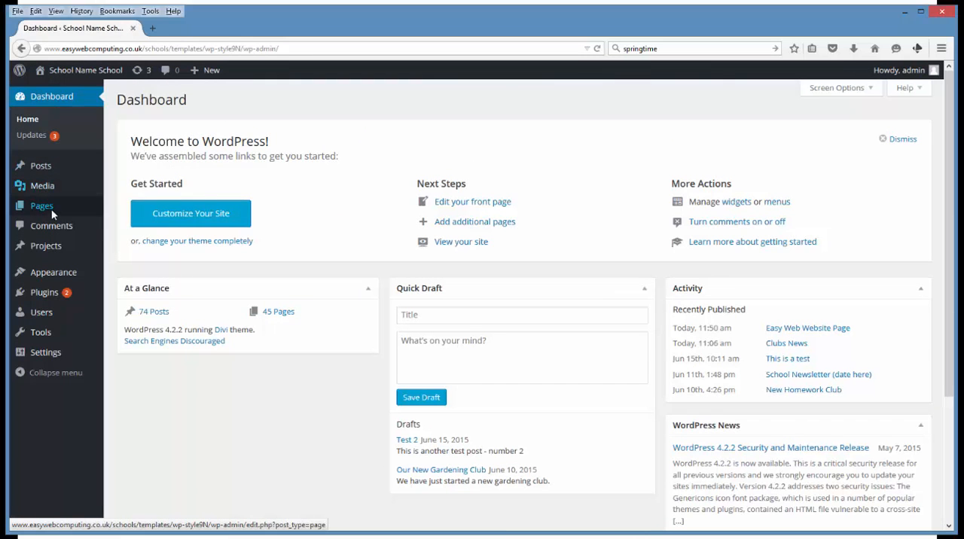
mouse_move(64, 246)
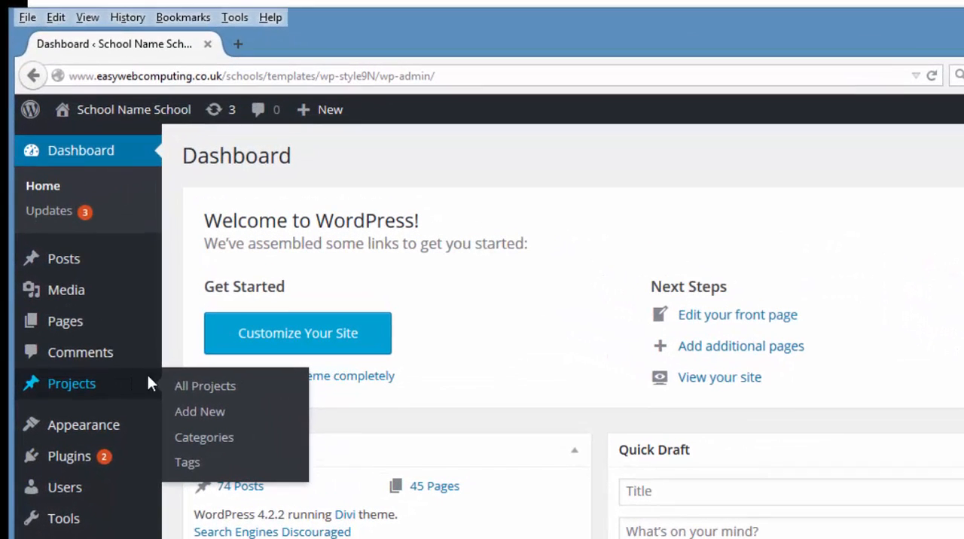
right_click(208, 385)
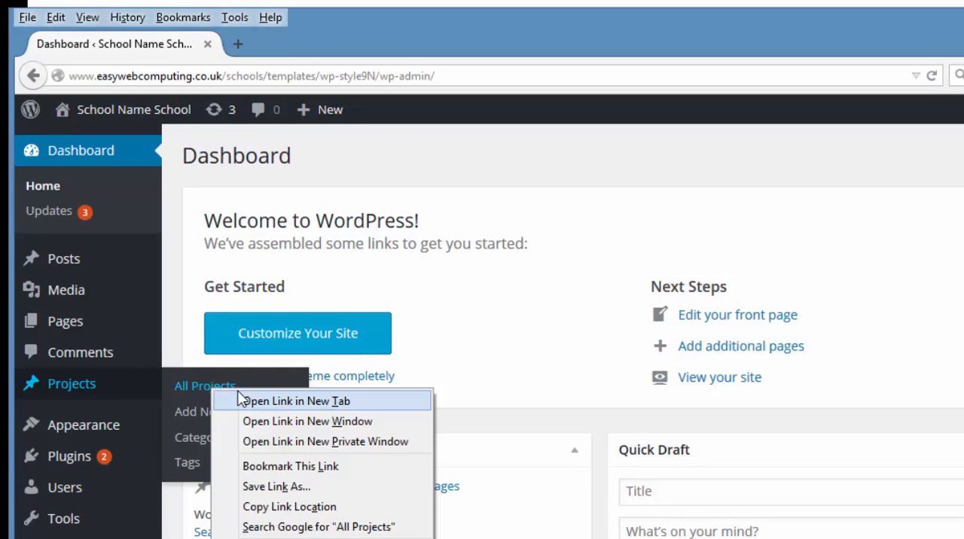
click(284, 404)
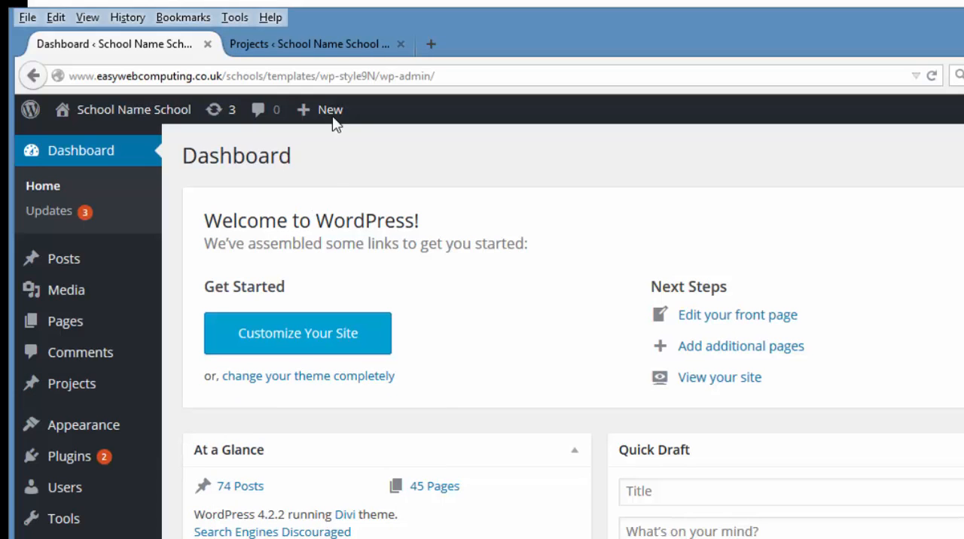
click(312, 47)
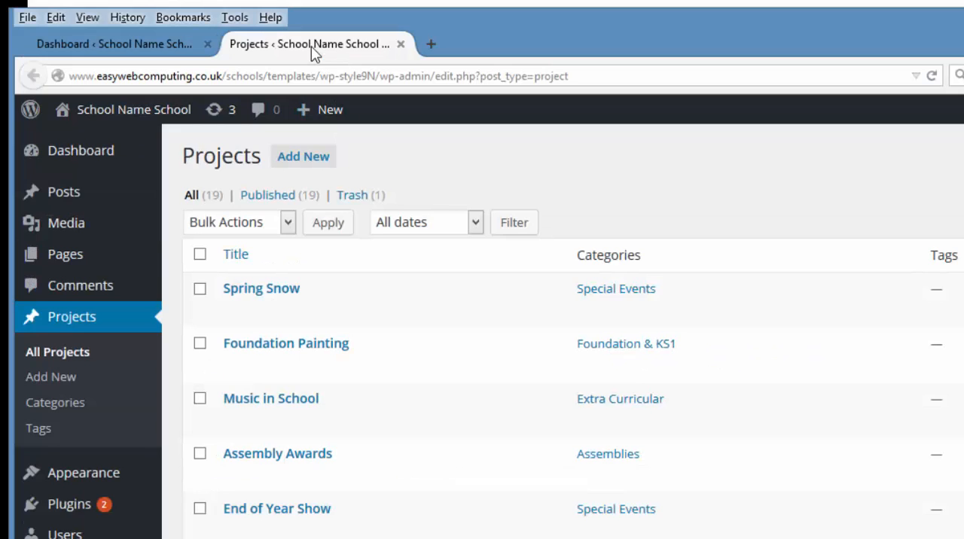
Open the Spring Snow project for editing and review its categories, featured image and permalink
click(263, 295)
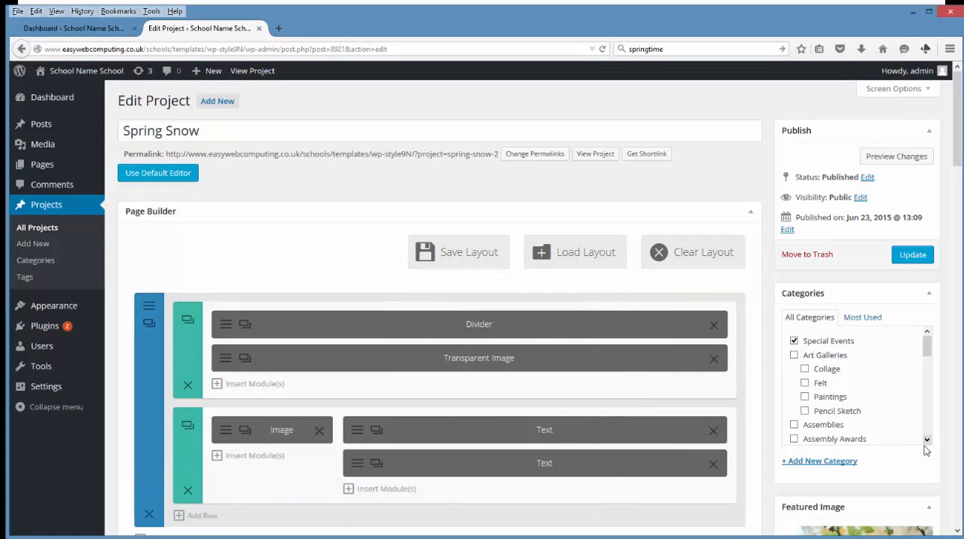
scroll(768, 322, down, 5)
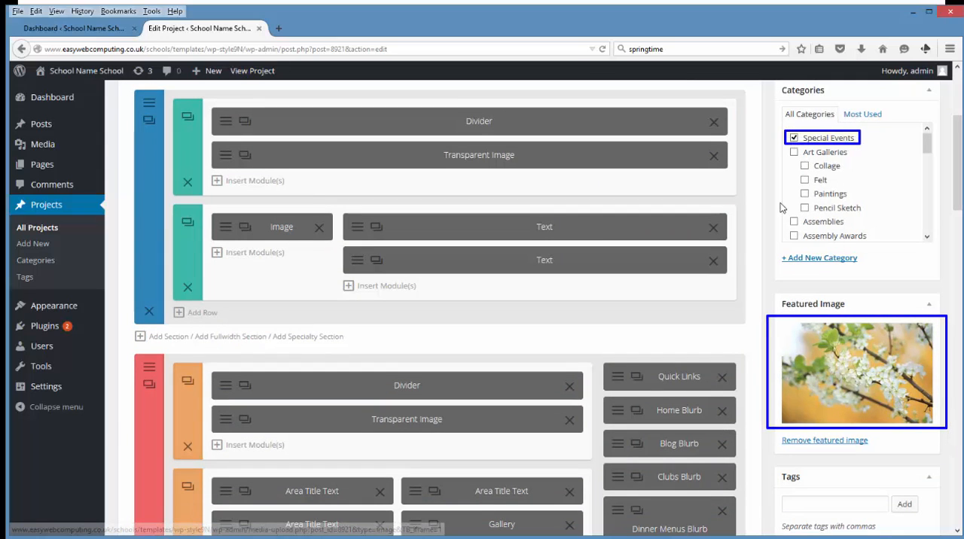
scroll(762, 233, up, 5)
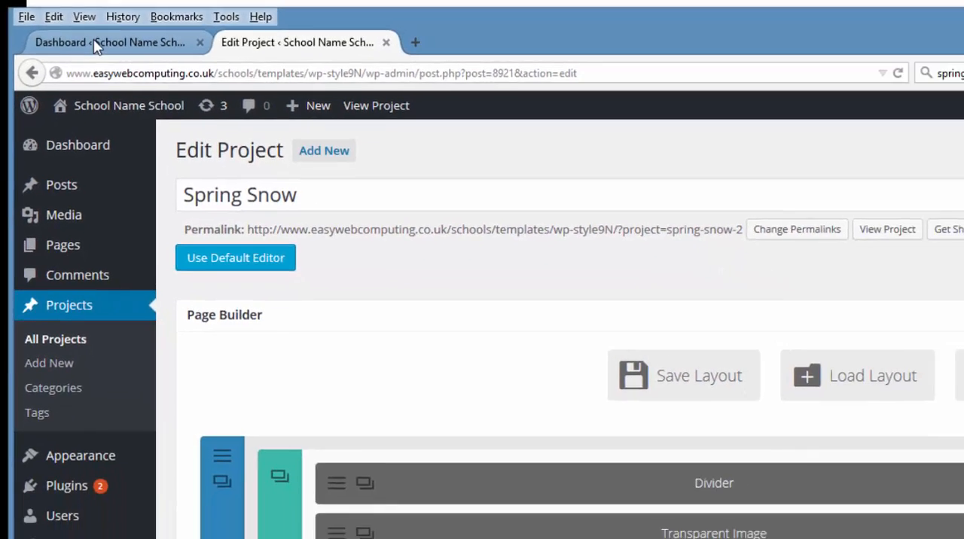
Return to the dashboard's browser tab and start a new post there
click(109, 53)
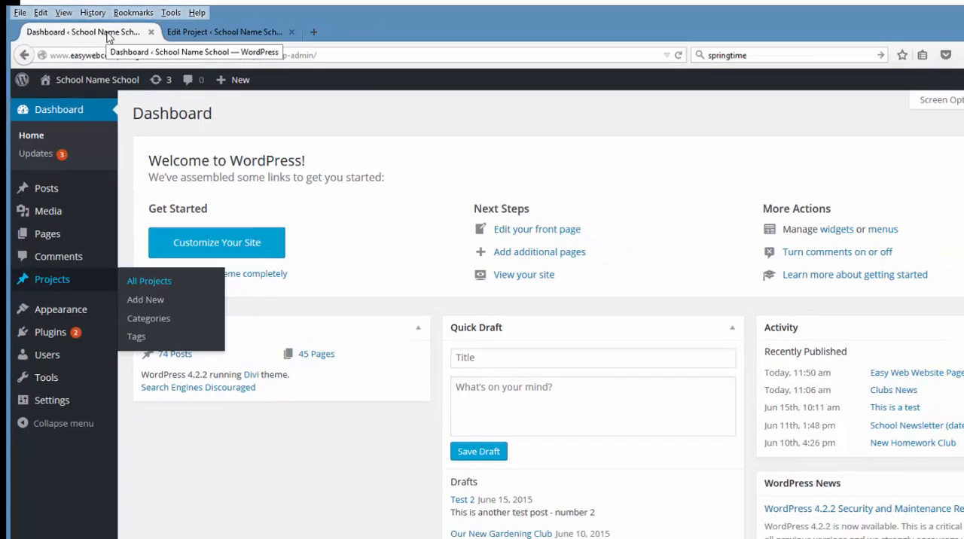
mouse_move(54, 192)
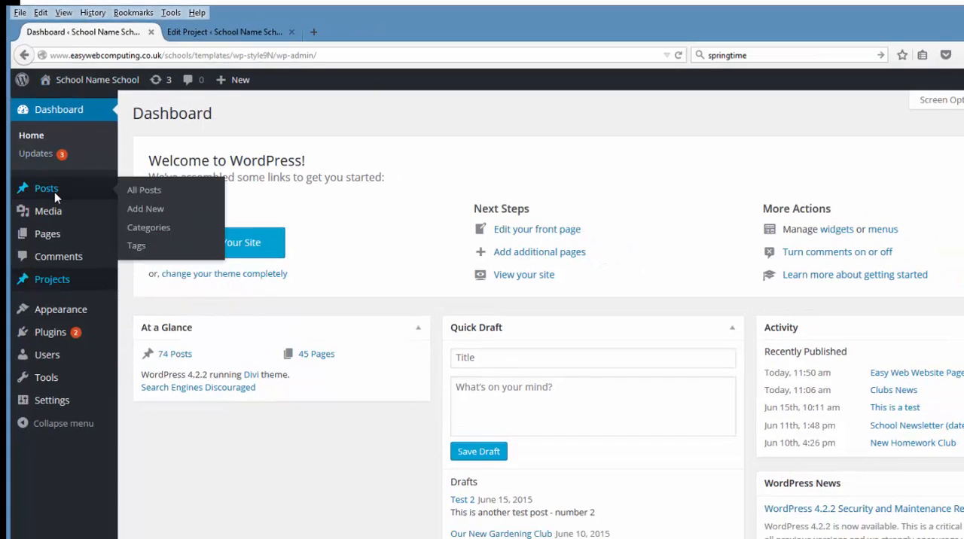
click(139, 210)
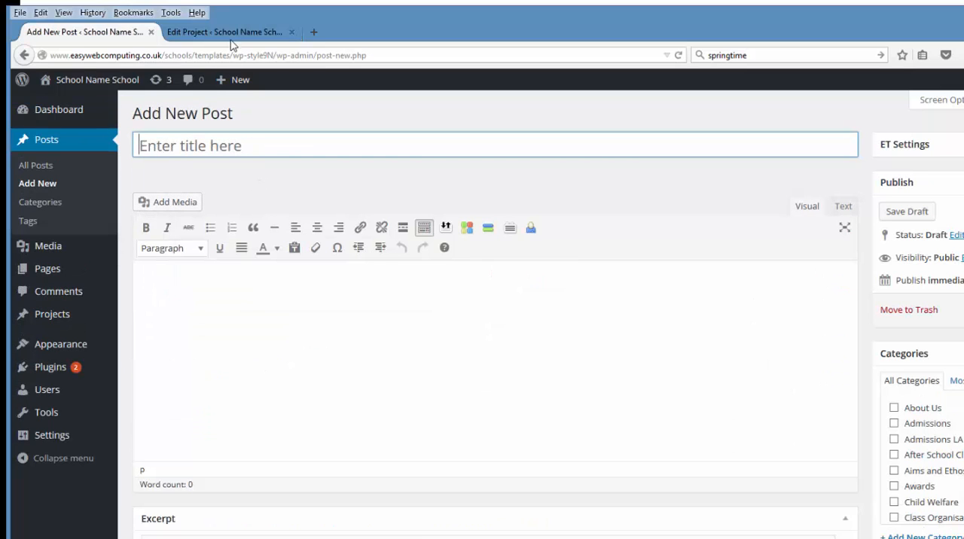
Check the project's title and give the new post the same title, "Spring Snow"
click(192, 34)
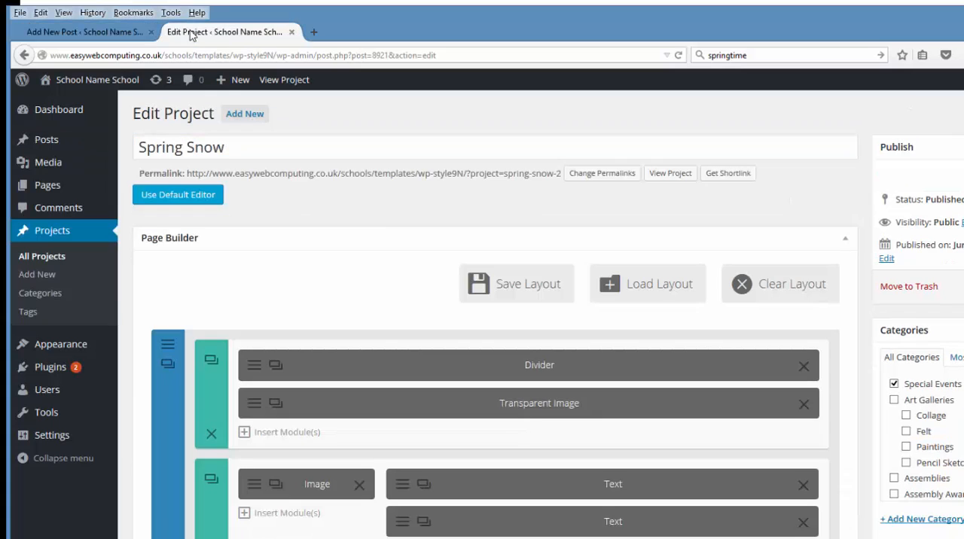
click(144, 154)
drag(144, 154, 230, 153)
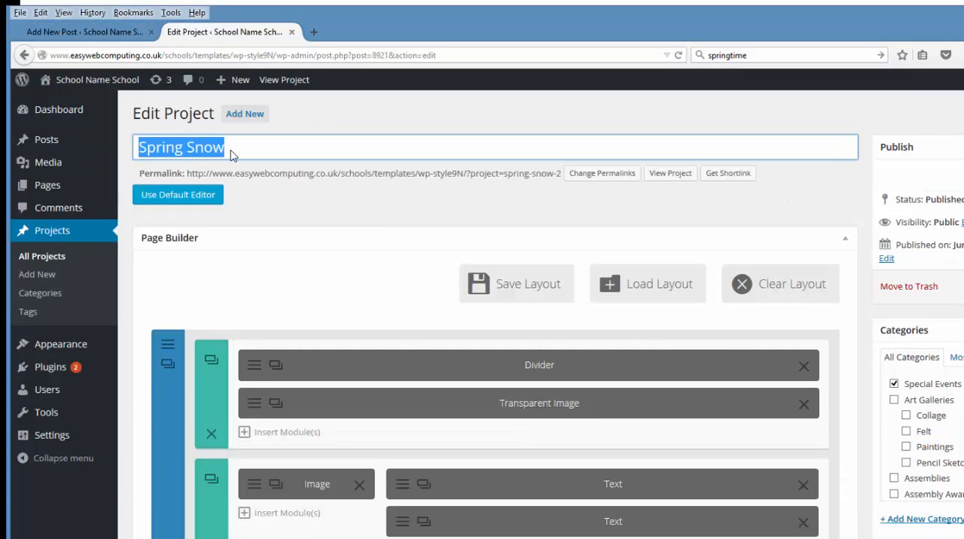
click(111, 33)
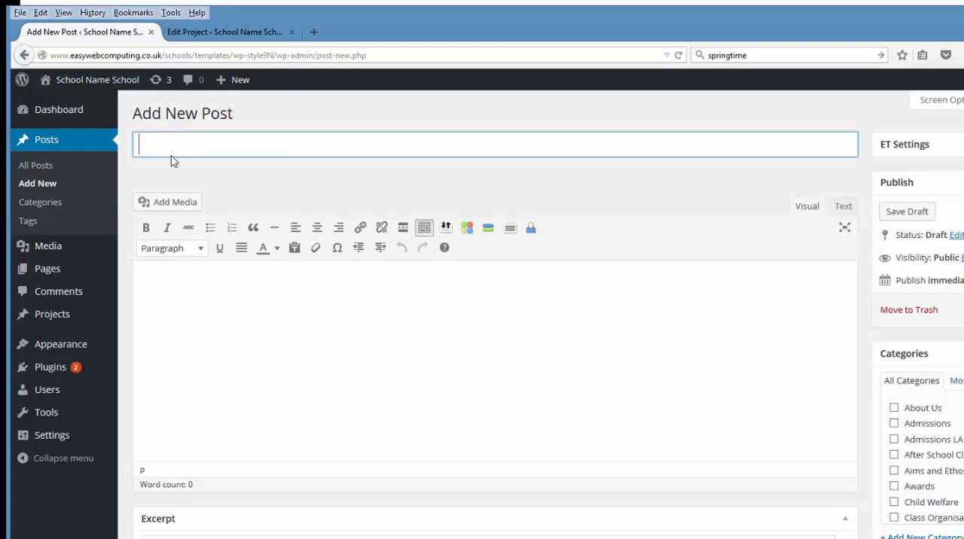
text(Spring Snow)
Write "Click on the image below to view our project gallery." as the post's body text
click(180, 282)
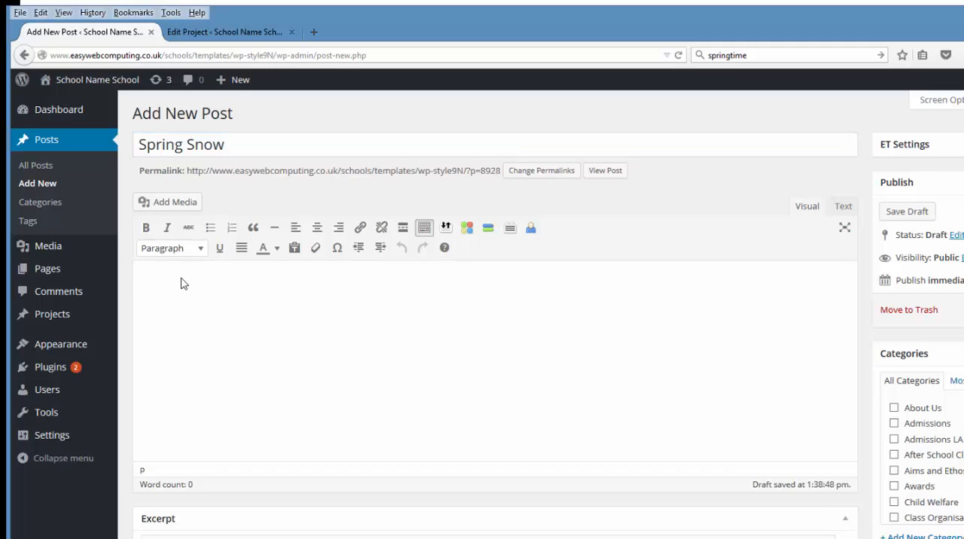
text(Click on the imae)
text(e below to vi)
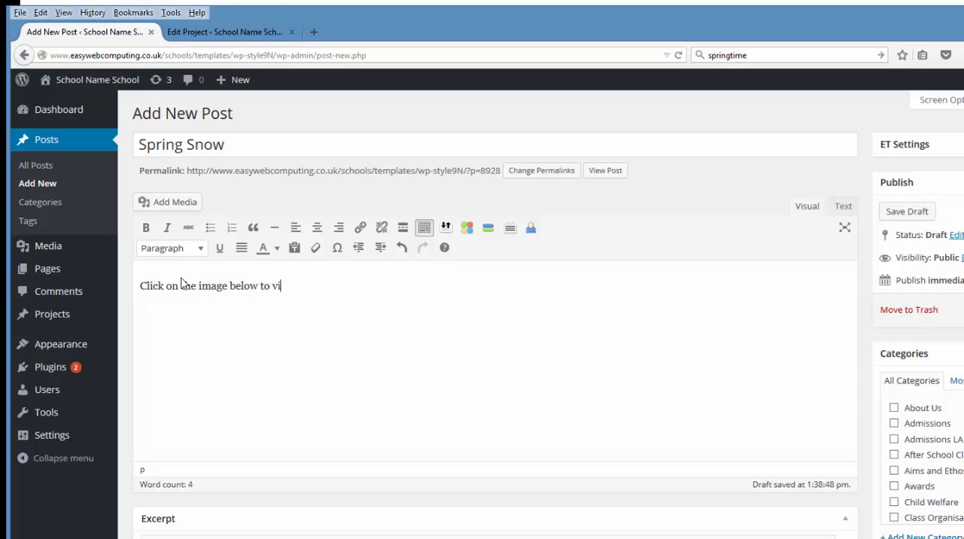
text(ew our project gallery.)
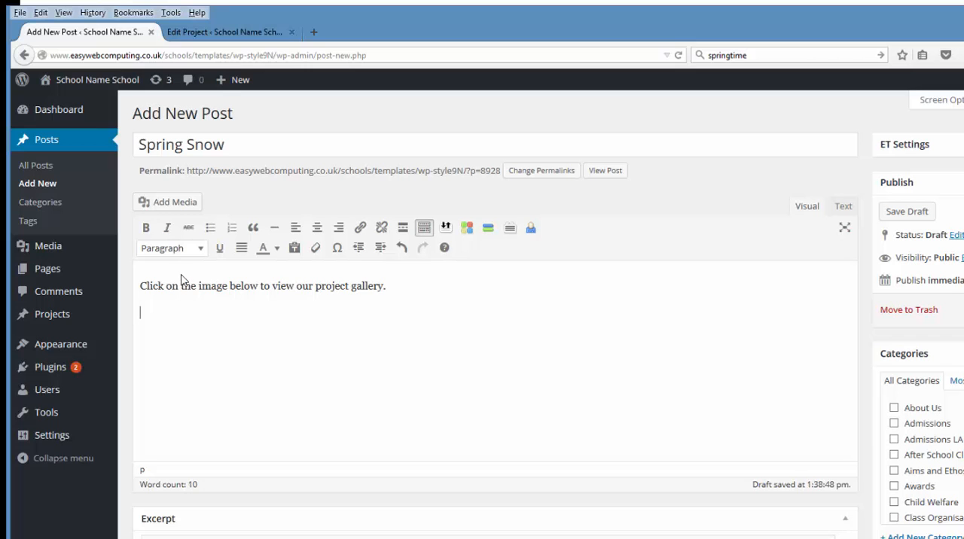
Insert the image Spring-Snow-2015-001.jpg from the media library into the post below the text
click(165, 201)
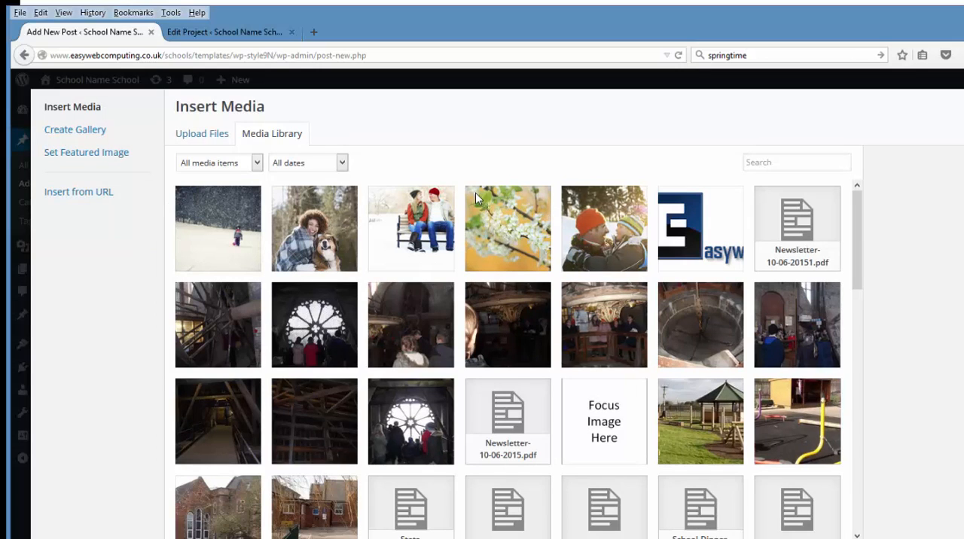
click(468, 188)
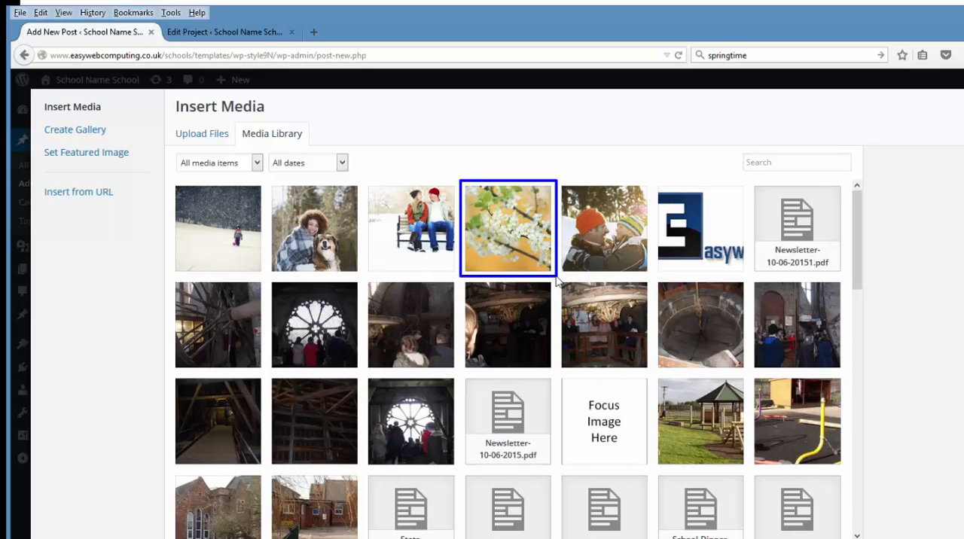
click(532, 265)
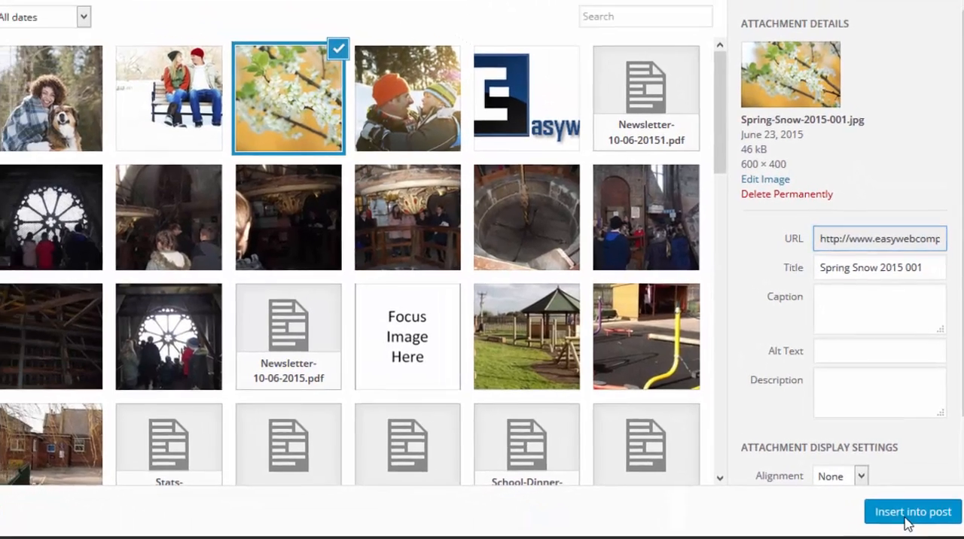
click(890, 520)
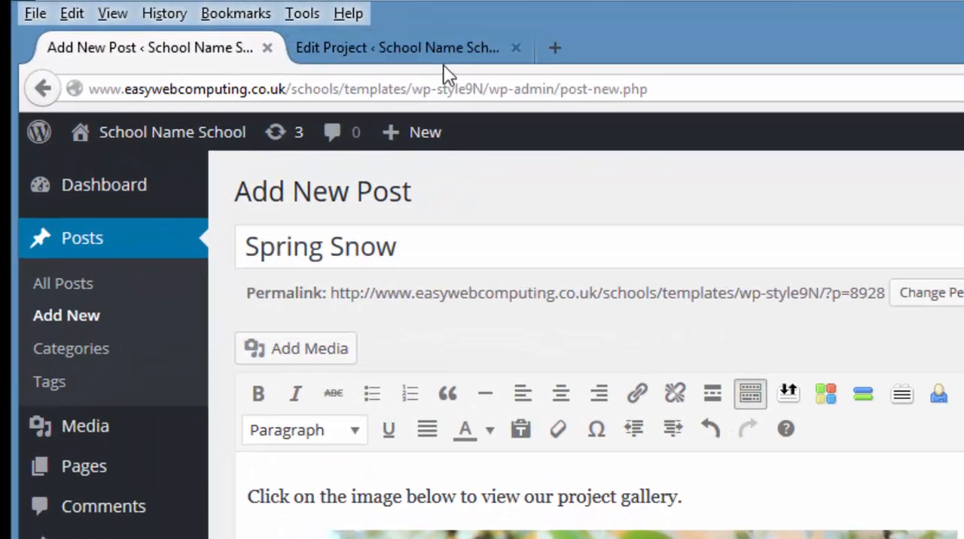
Copy the full permalink URL of the Spring Snow project from its edit page
click(441, 51)
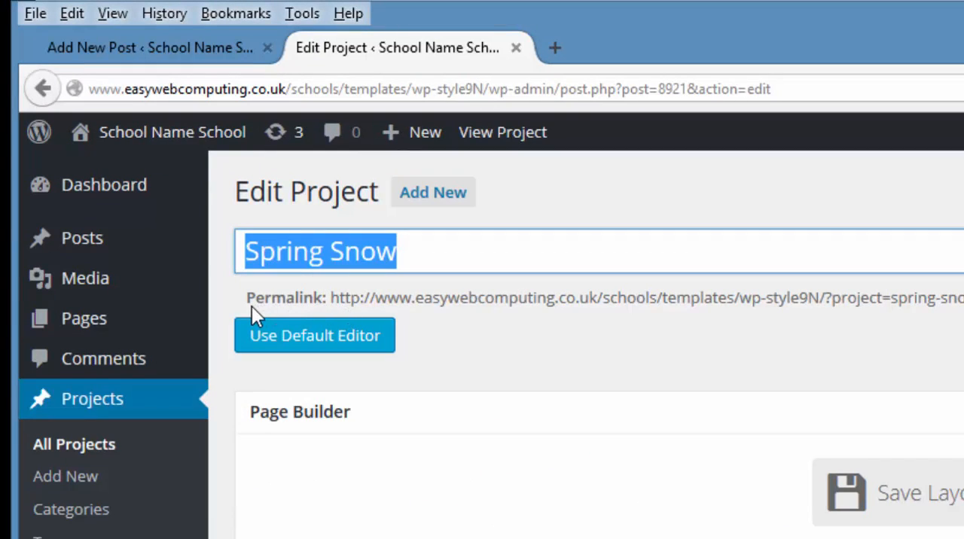
drag(234, 284, 324, 307)
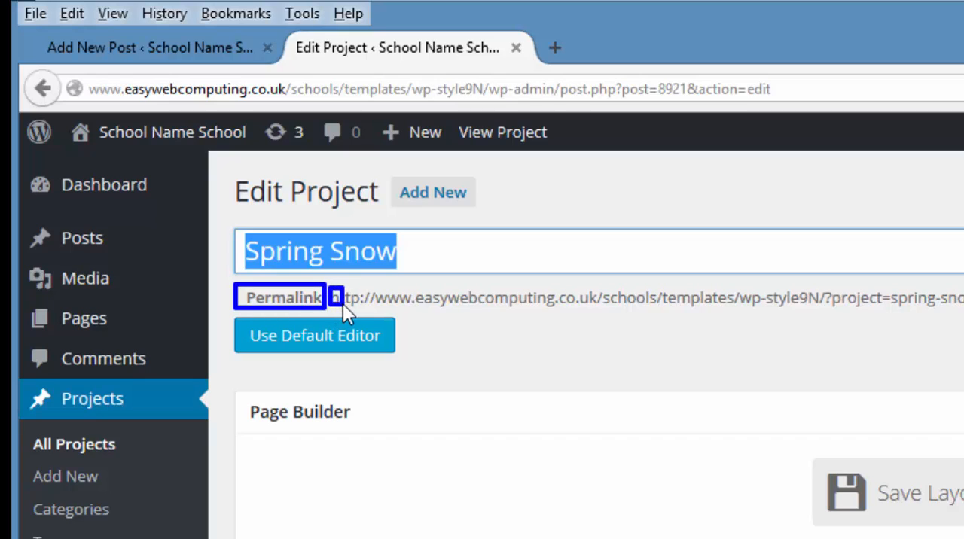
key(Escape)
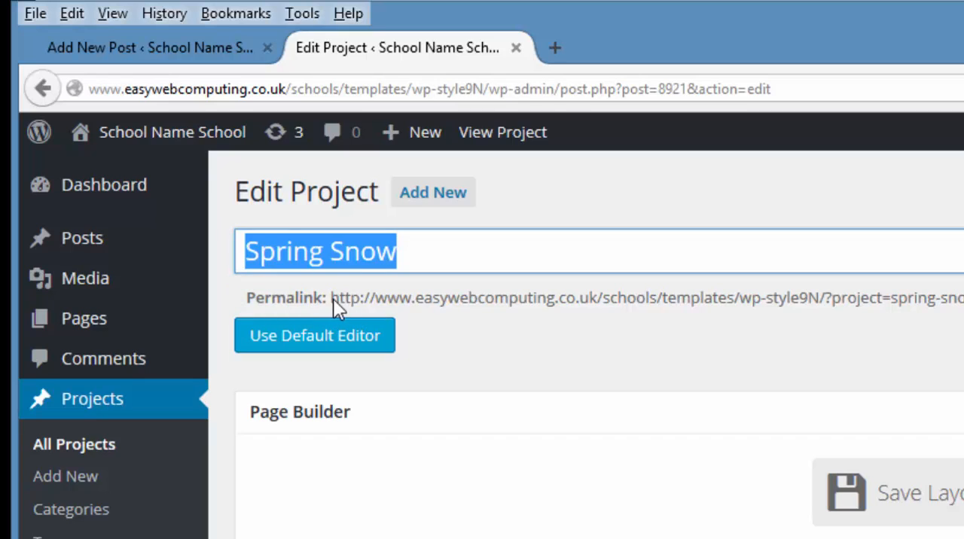
click(333, 302)
drag(283, 294, 789, 313)
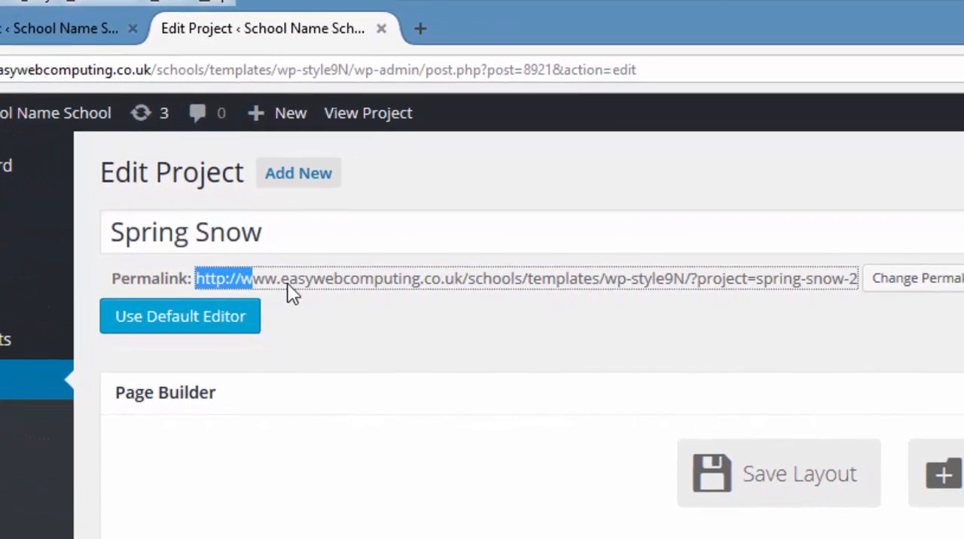
drag(699, 299, 860, 295)
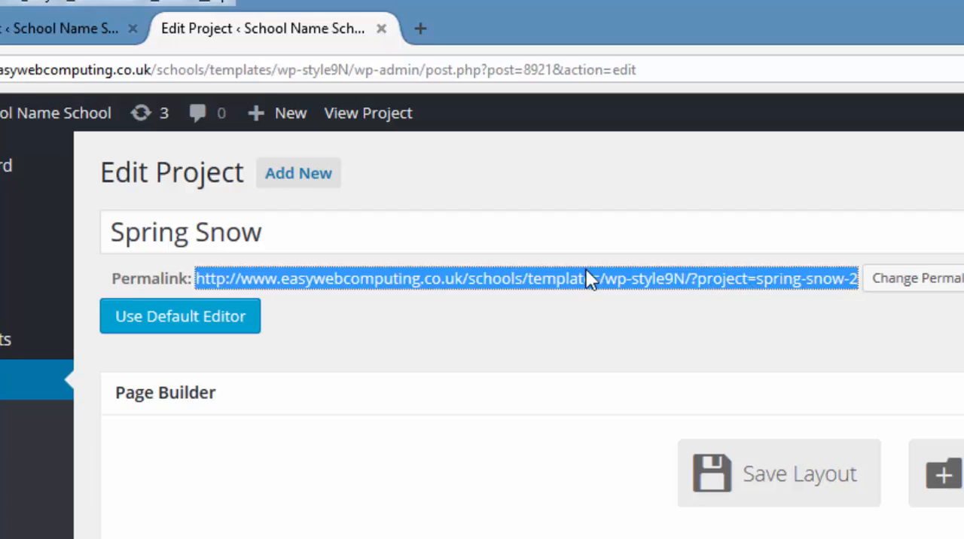
right_click(624, 279)
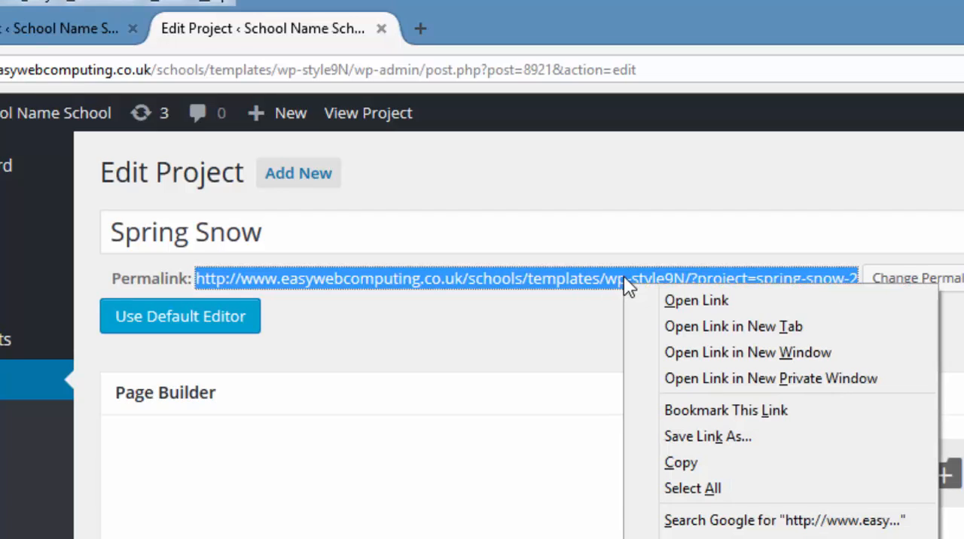
click(681, 462)
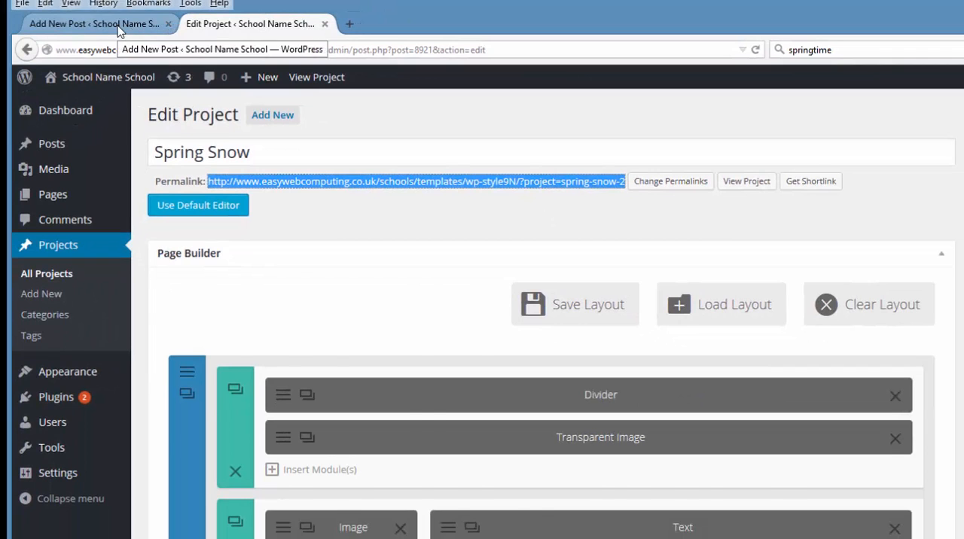
Open the link settings for the new post's image and paste the copied Spring Snow project permalink as the destination URL
click(118, 29)
click(494, 434)
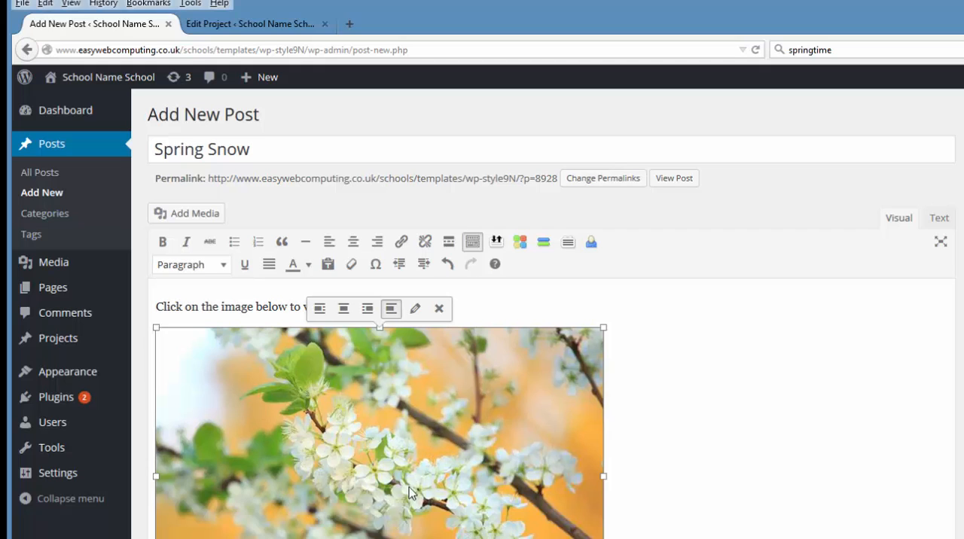
click(403, 244)
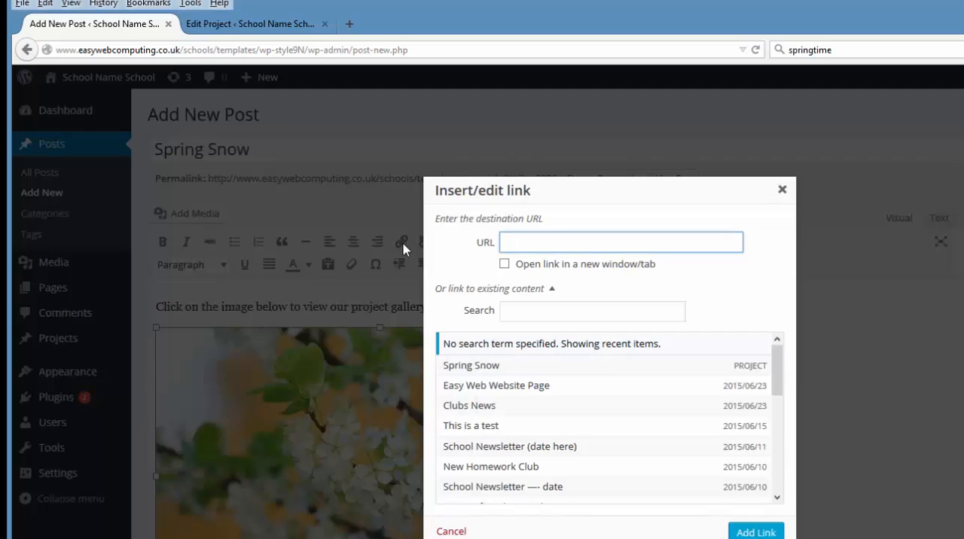
right_click(525, 246)
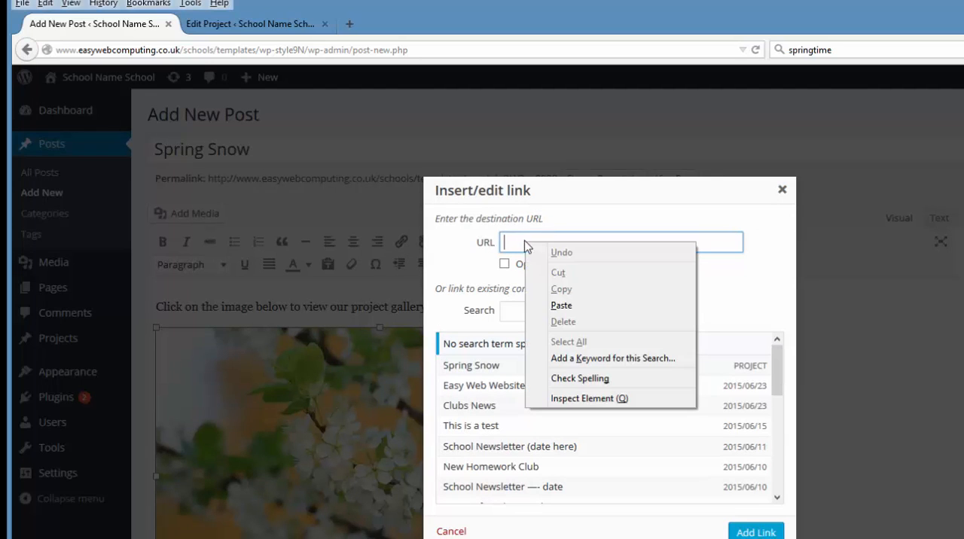
click(561, 306)
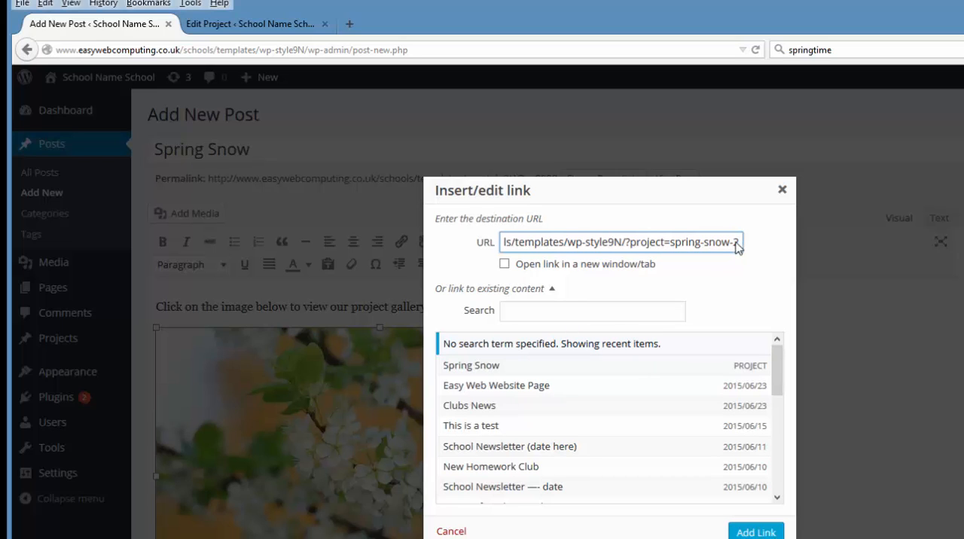
Check the pasted destination URL from its start through to its "spring-snow-2" ending
drag(741, 244, 473, 256)
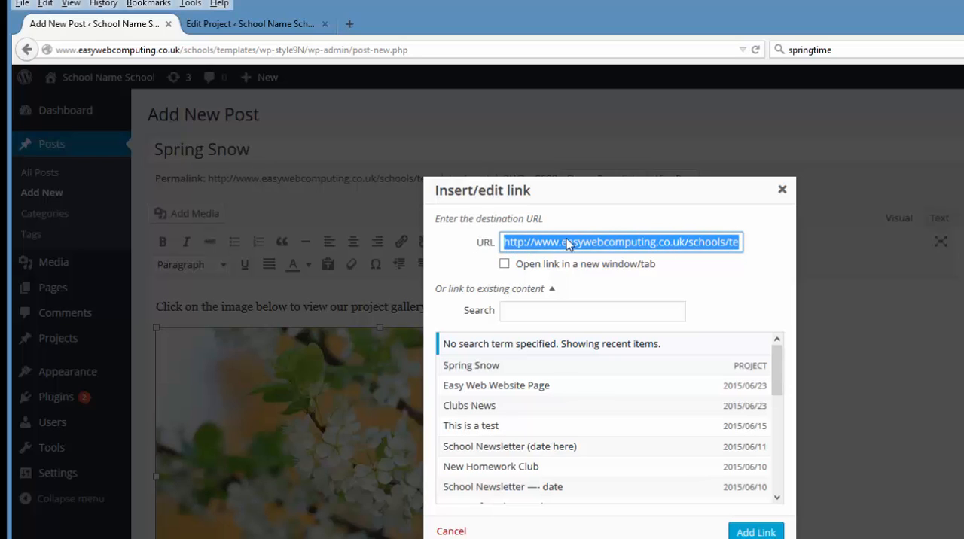
click(693, 242)
key(End)
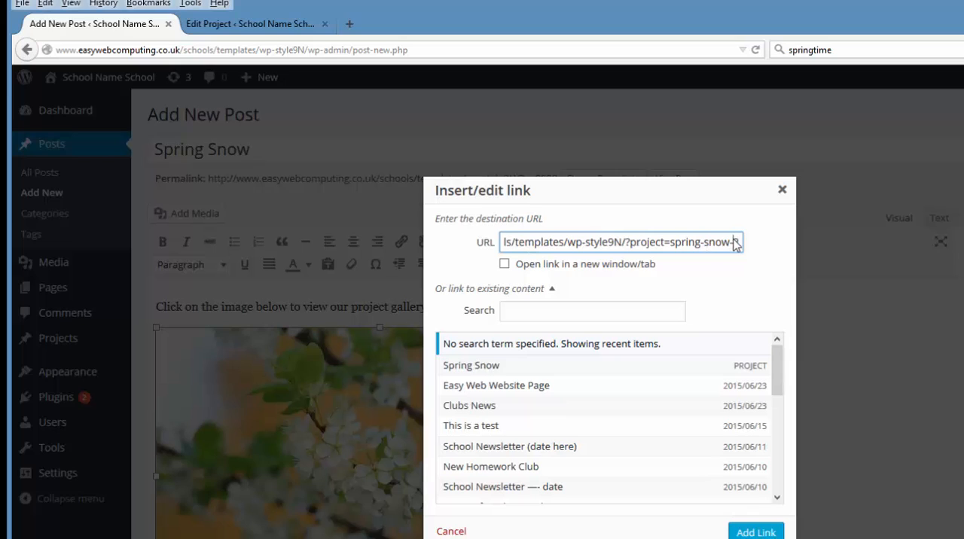
drag(734, 243, 743, 242)
click(729, 242)
drag(729, 242, 738, 243)
click(729, 244)
Add the link to the image with the option to open in a new window or tab left off
click(505, 264)
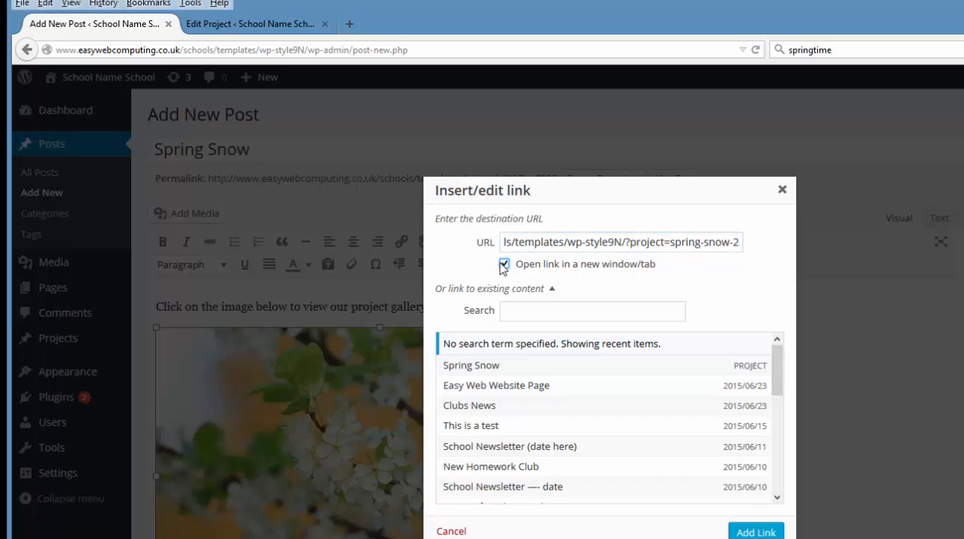
click(504, 266)
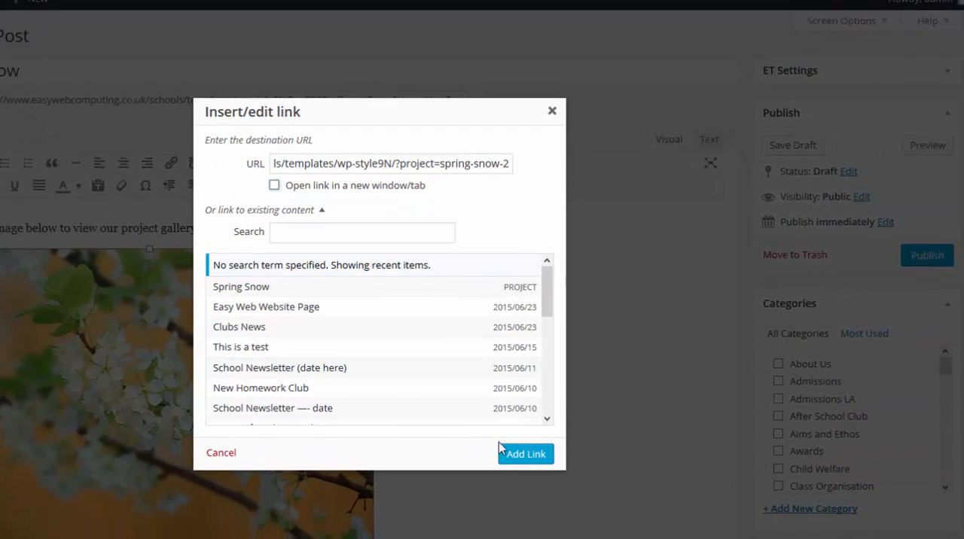
click(517, 455)
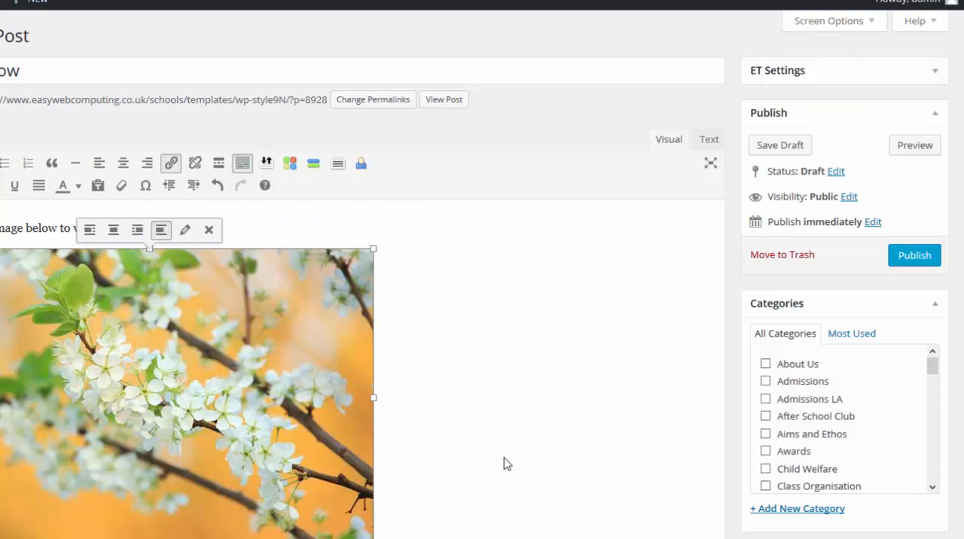
Look through the post's category list and publish the post without ticking any category
drag(932, 367, 933, 401)
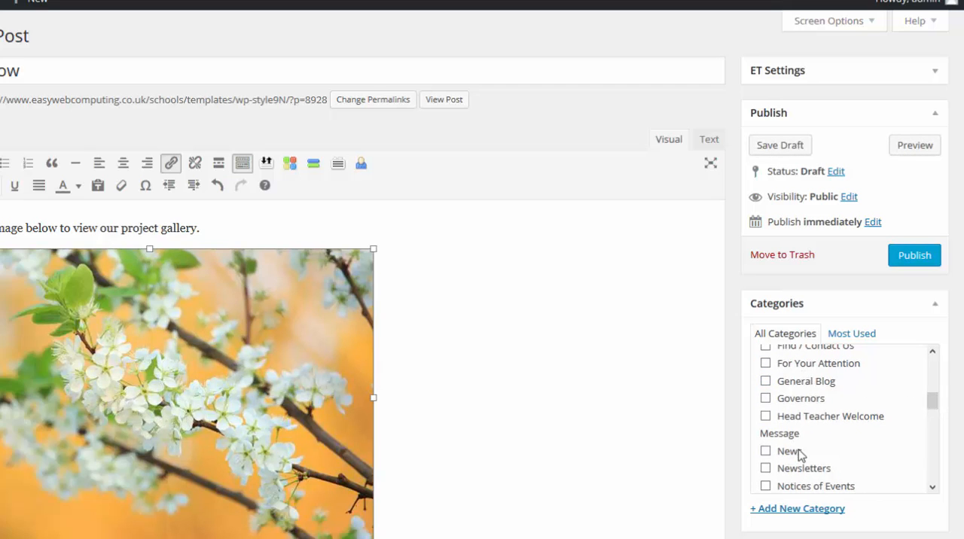
drag(932, 400, 931, 365)
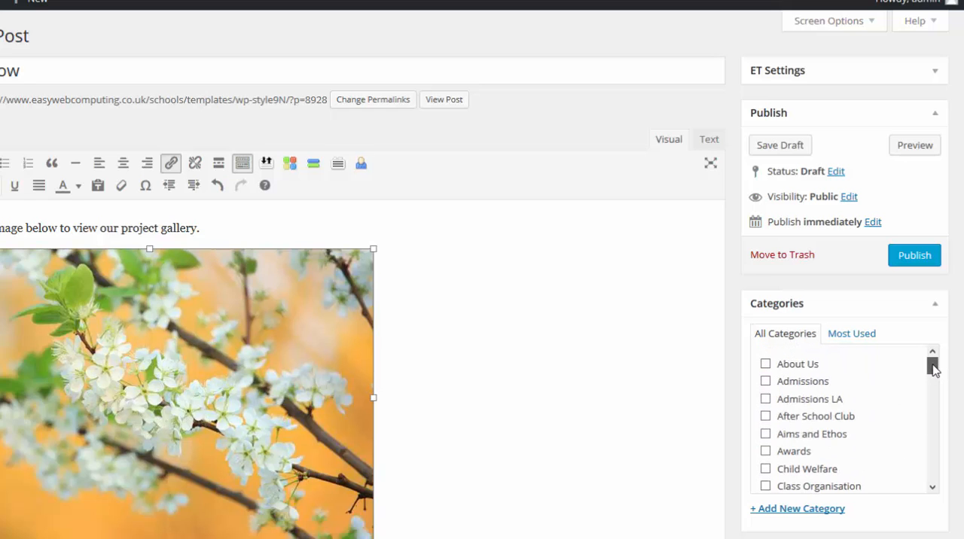
click(917, 260)
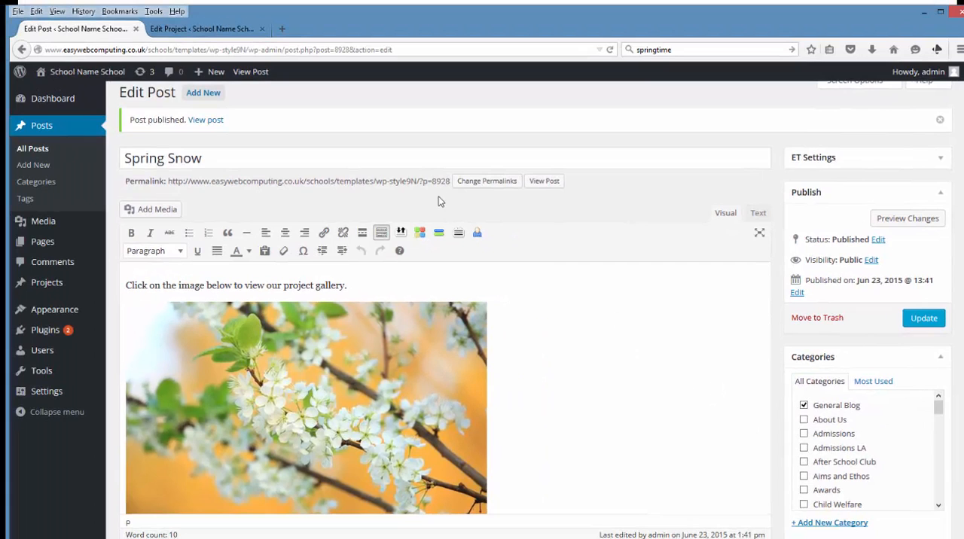
Visit the live site's home page and check the Spring Snow post in the School Life Blog Feed
mouse_move(76, 72)
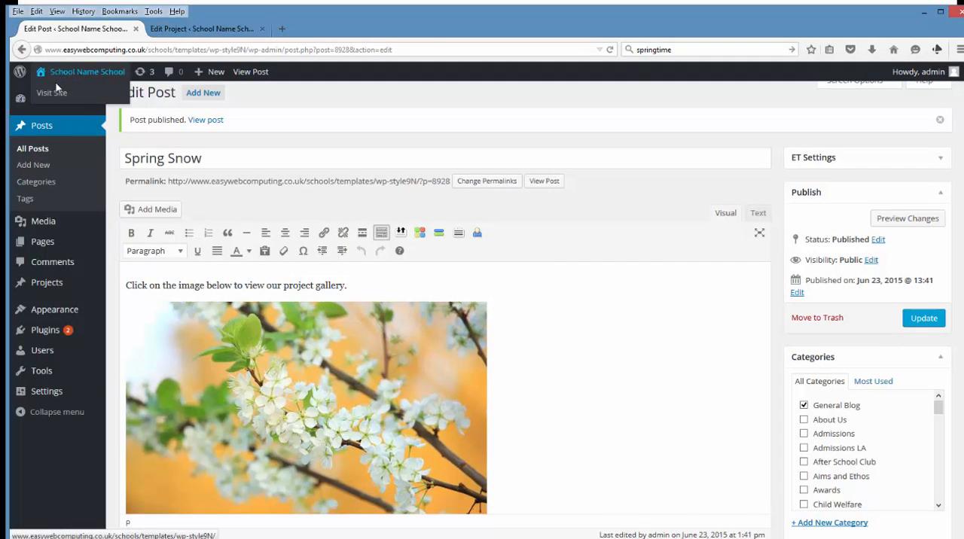
click(56, 93)
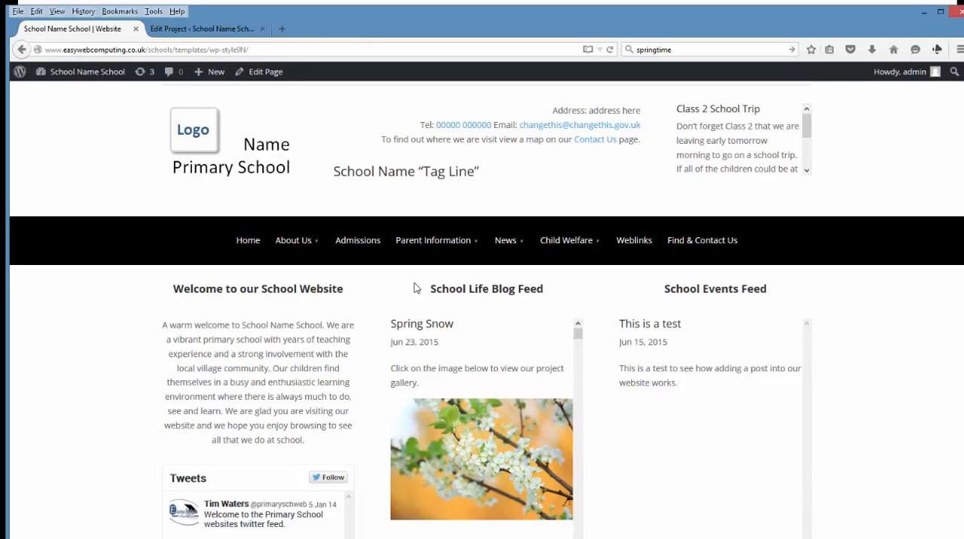
drag(414, 281, 544, 299)
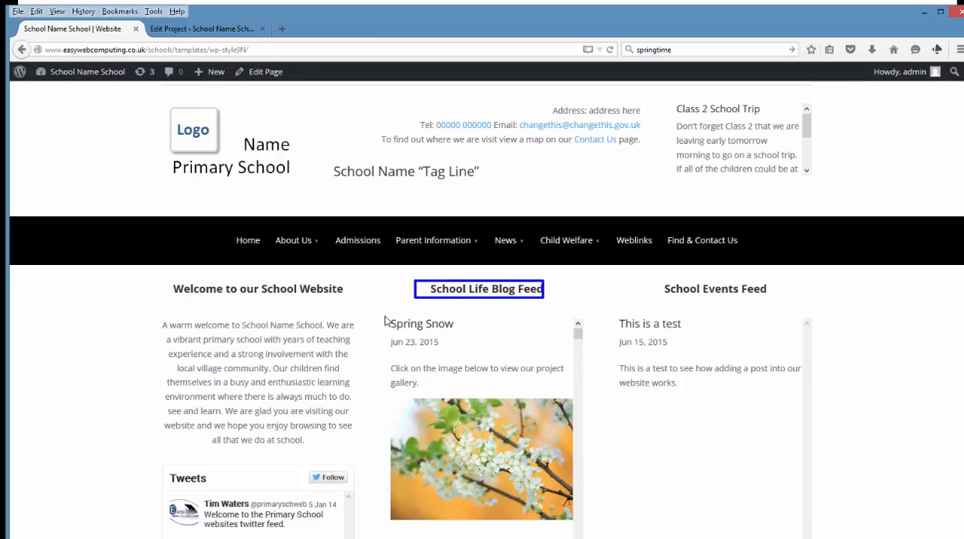
mouse_move(384, 316)
mouse_down()
mouse_move(565, 430)
mouse_move(572, 509)
mouse_up()
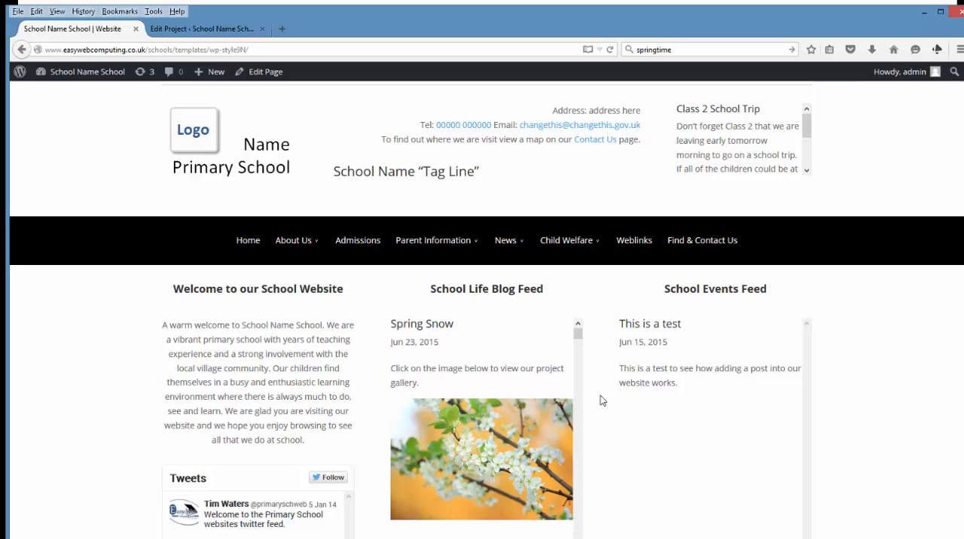
scroll(601, 395, down, 2)
scroll(539, 388, down, 1)
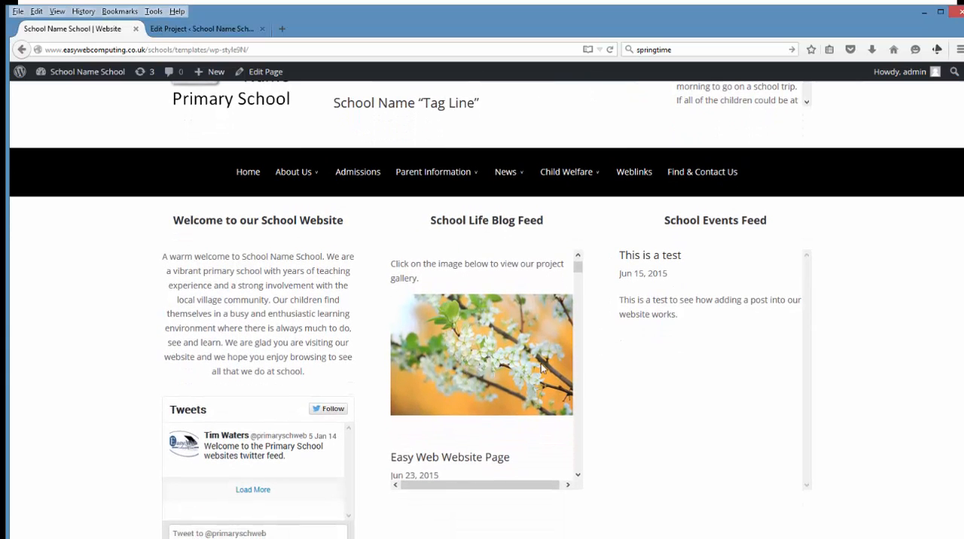
Find the Spring Snow project under School Projects and Activities on the home page
scroll(600, 396, down, 5)
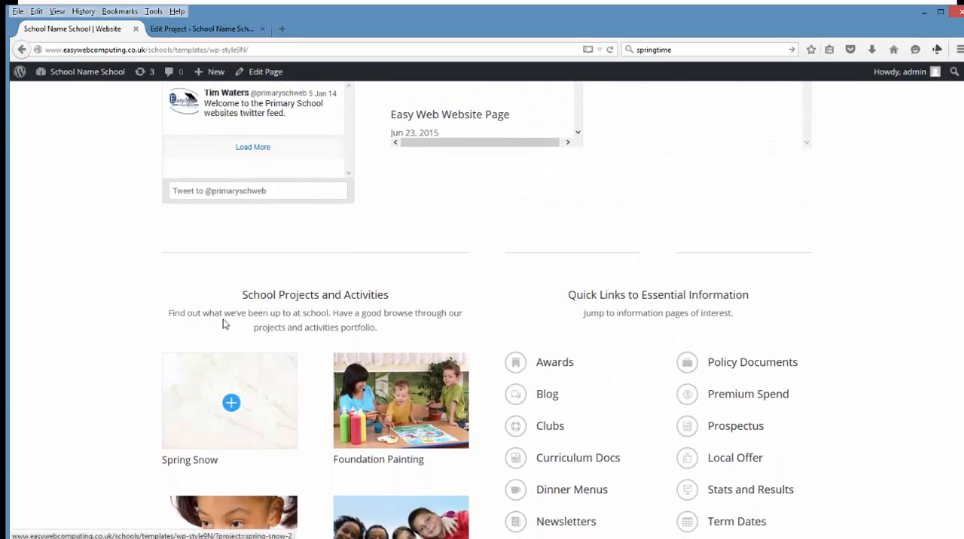
drag(239, 290, 394, 304)
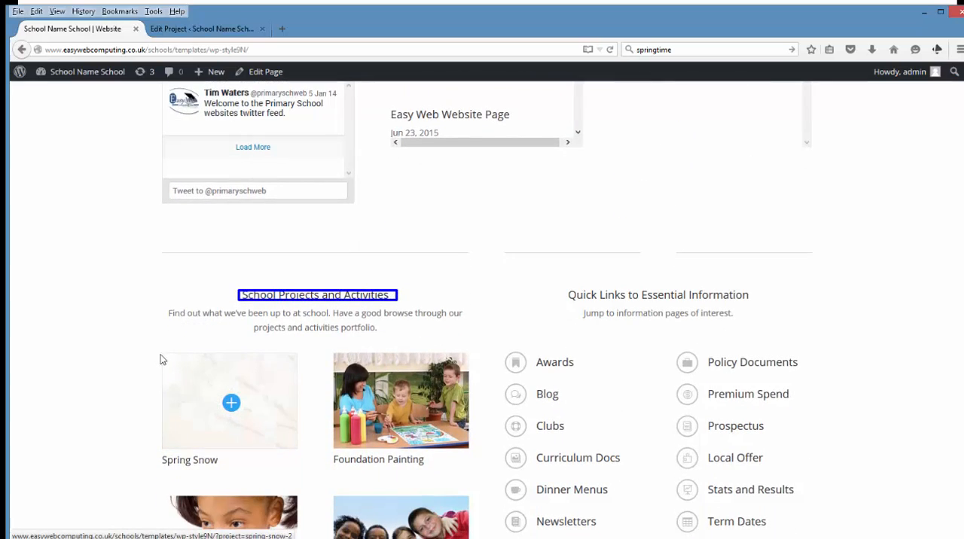
drag(154, 349, 305, 468)
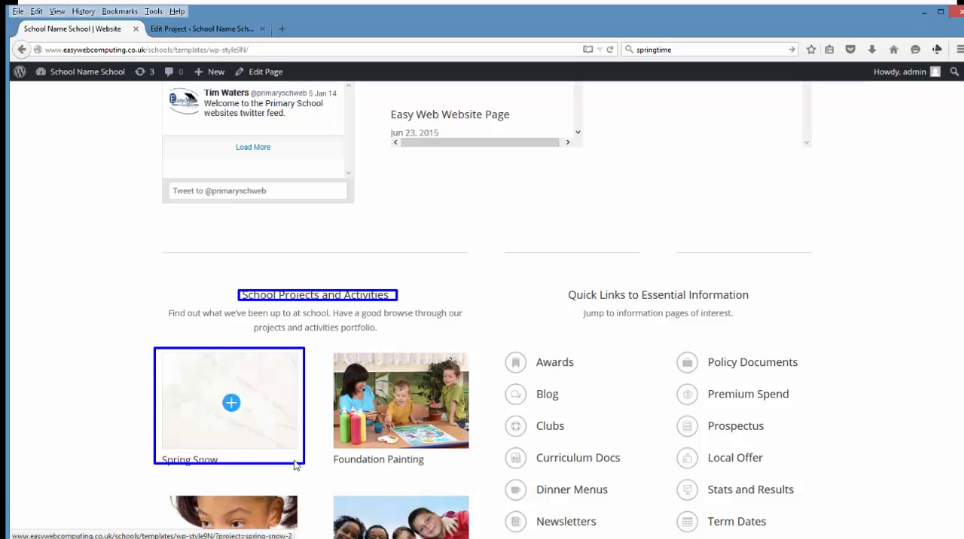
key(Escape)
Go back to the School Life Blog Feed and follow the Spring Snow post's image link to the project gallery
scroll(293, 464, up, 1)
scroll(293, 464, up, 4)
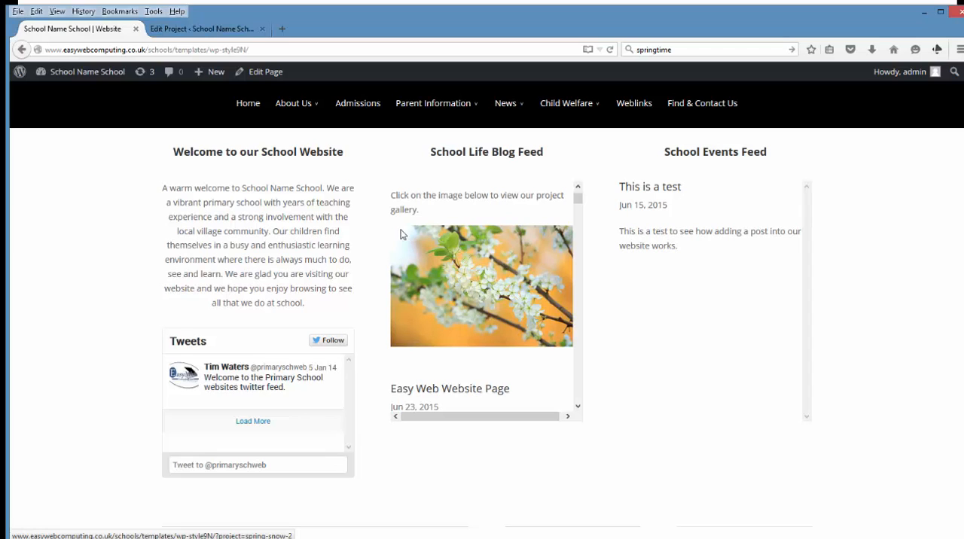
drag(390, 225, 566, 345)
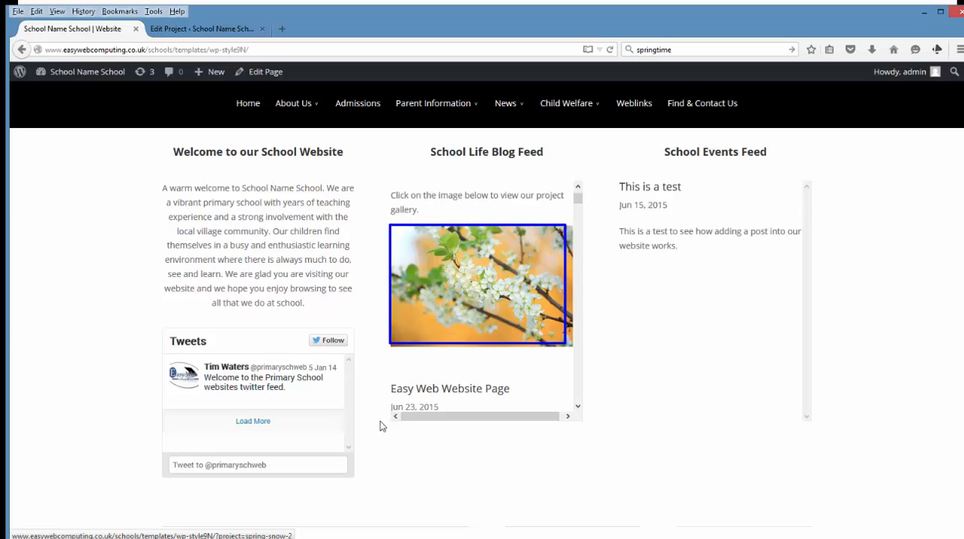
mouse_move(172, 399)
mouse_down()
mouse_move(275, 423)
mouse_move(343, 452)
mouse_up()
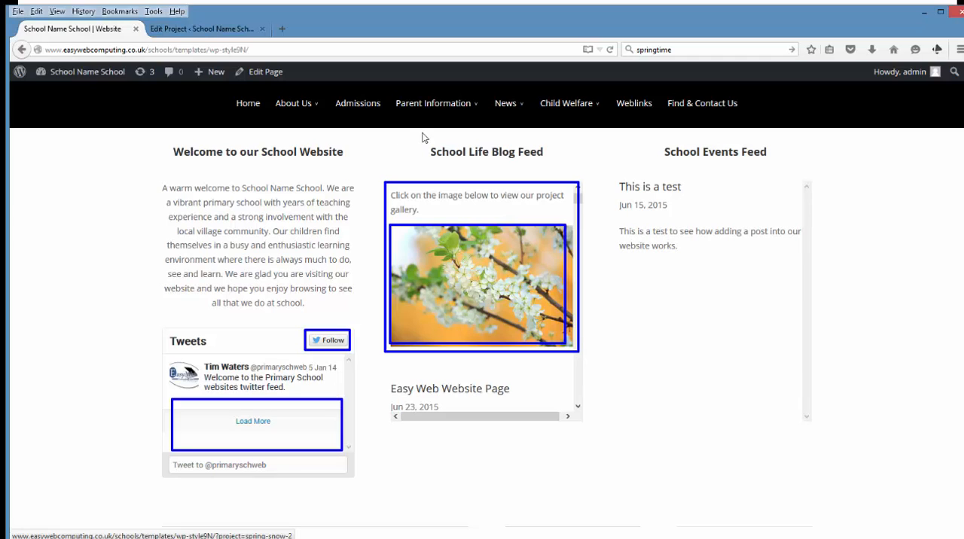
drag(423, 137, 543, 179)
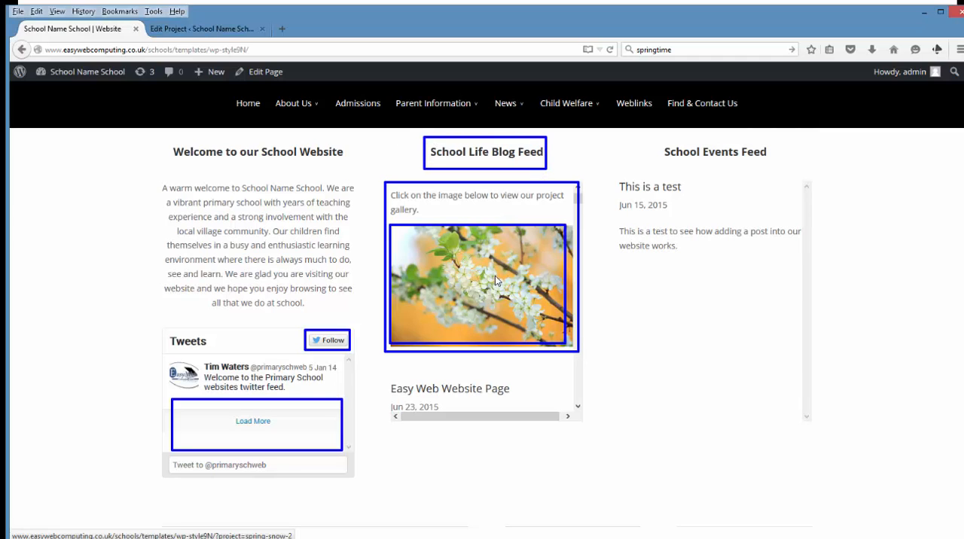
key(Escape)
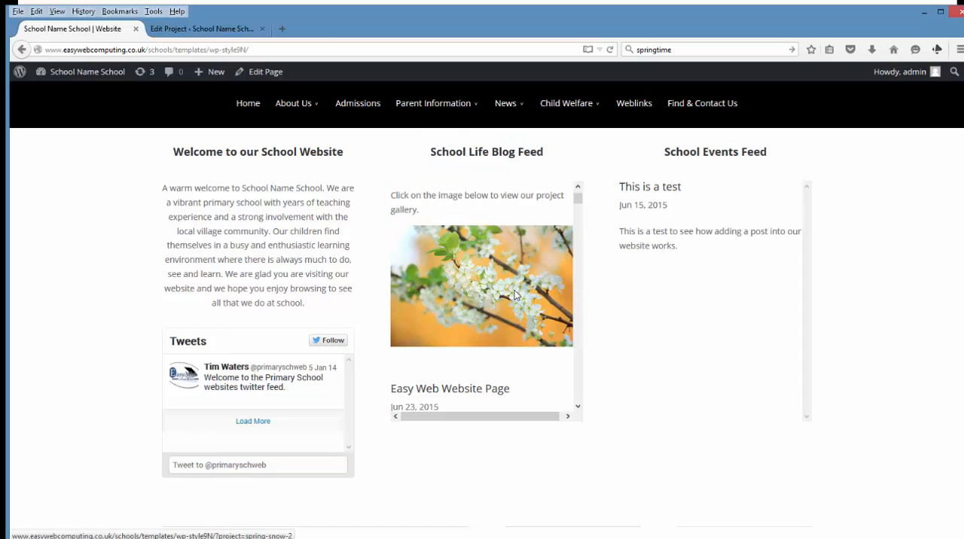
click(514, 290)
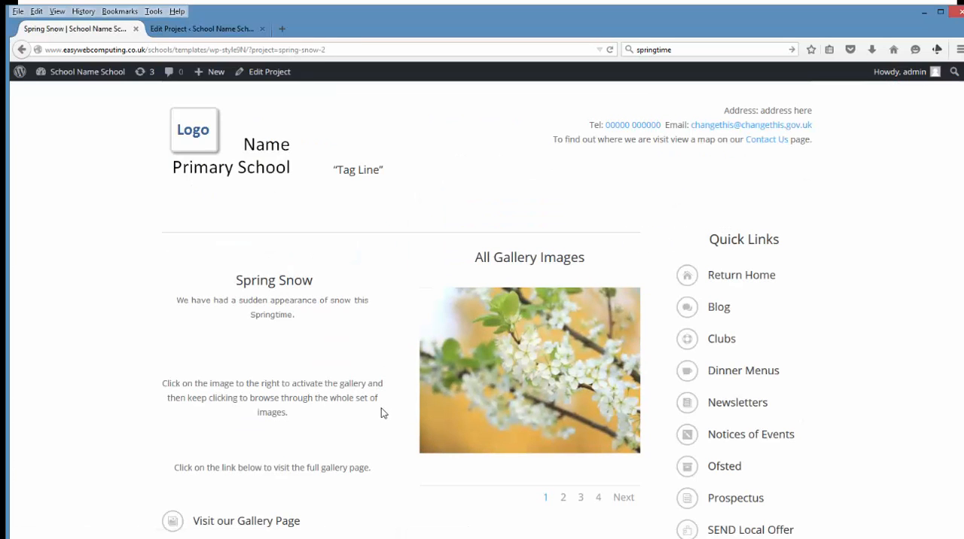
Open the Spring Snow gallery, browse through its images and close the image viewer
click(515, 382)
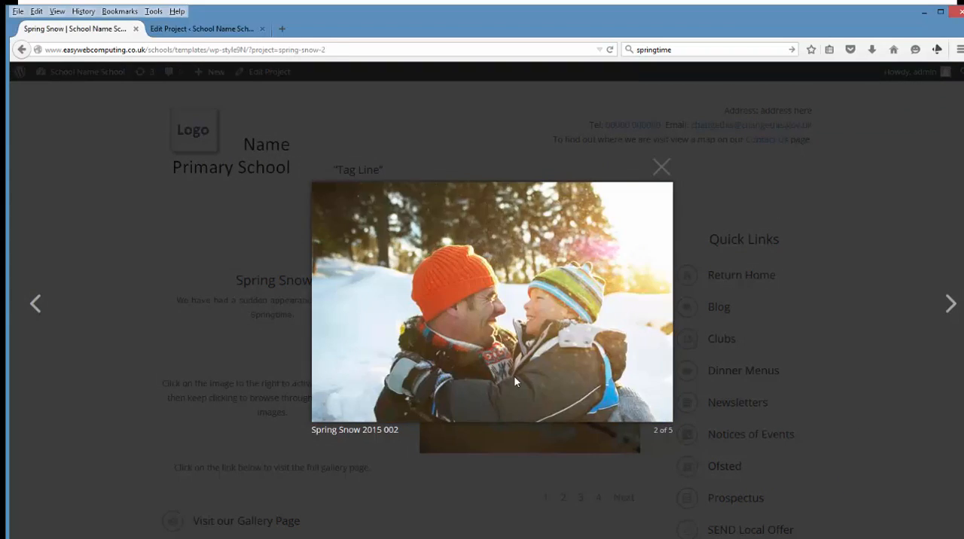
click(515, 377)
click(514, 377)
click(514, 377)
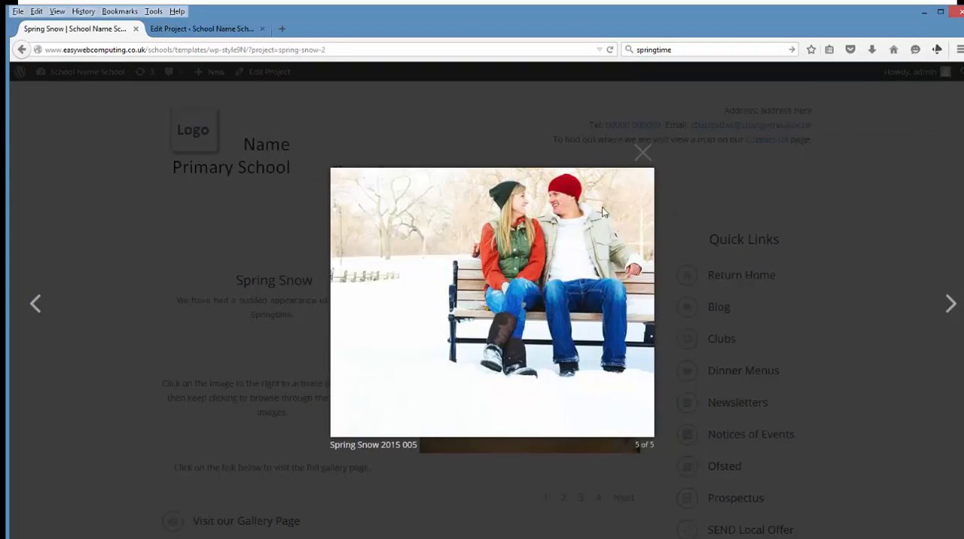
click(643, 152)
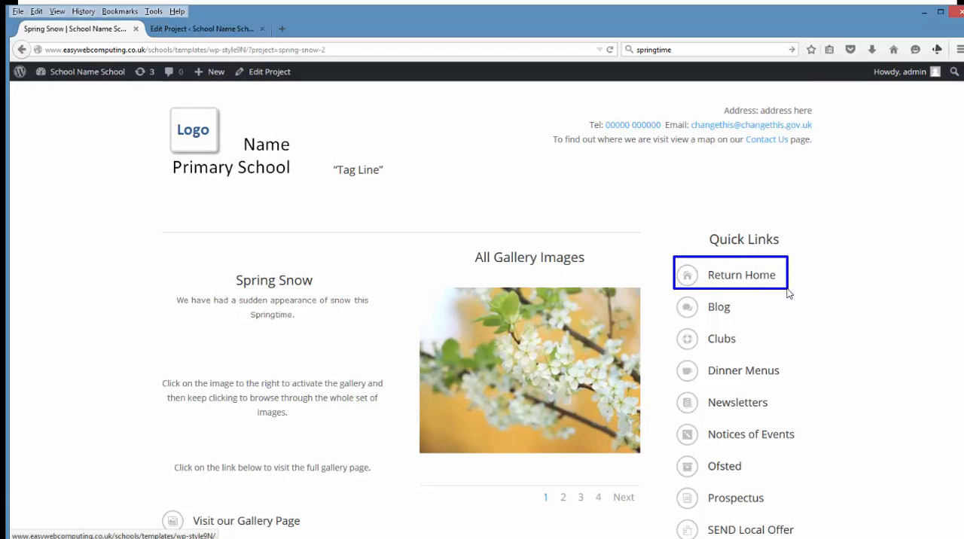
Return to the home page through the project's quick links and view the Spring Snow post in the blog feed again
click(755, 281)
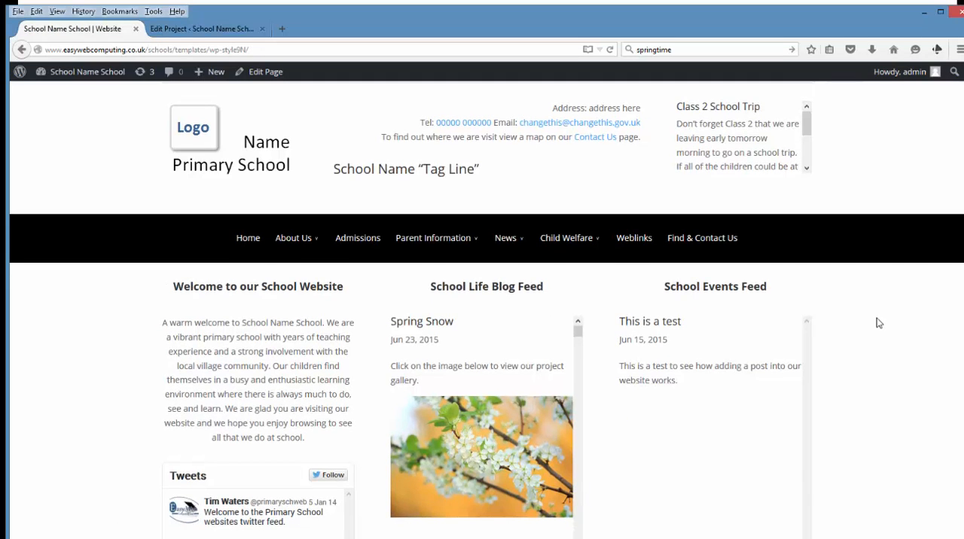
scroll(875, 322, down, 5)
scroll(875, 324, down, 3)
scroll(872, 318, up, 6)
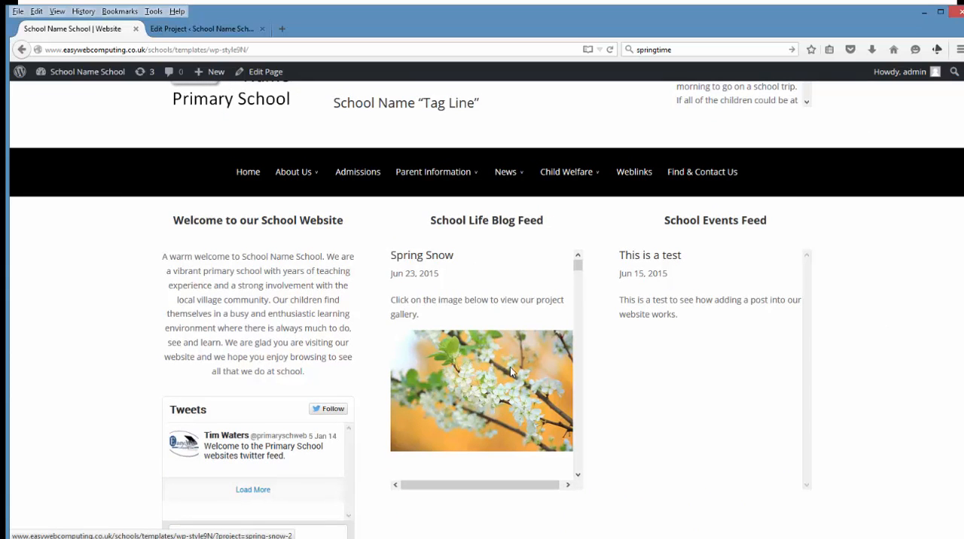
scroll(889, 406, up, 2)
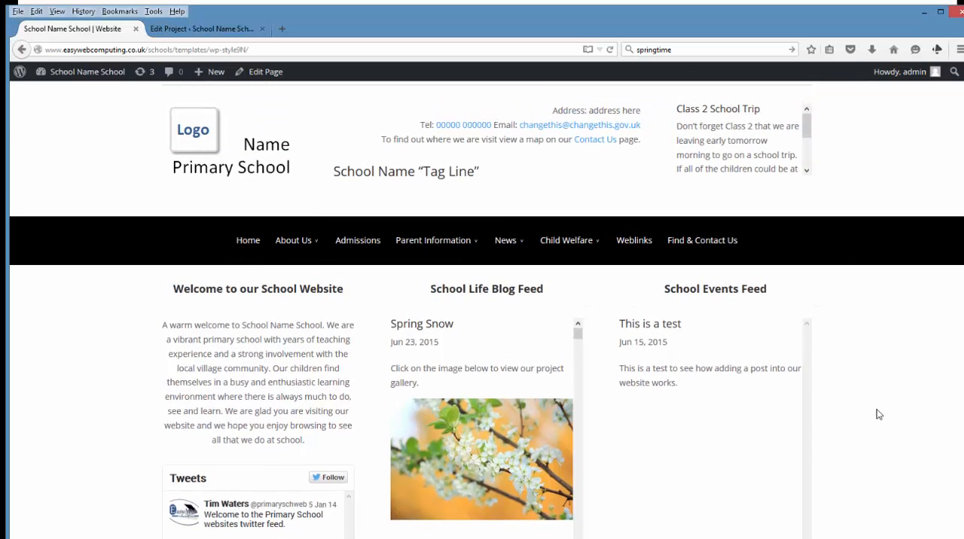